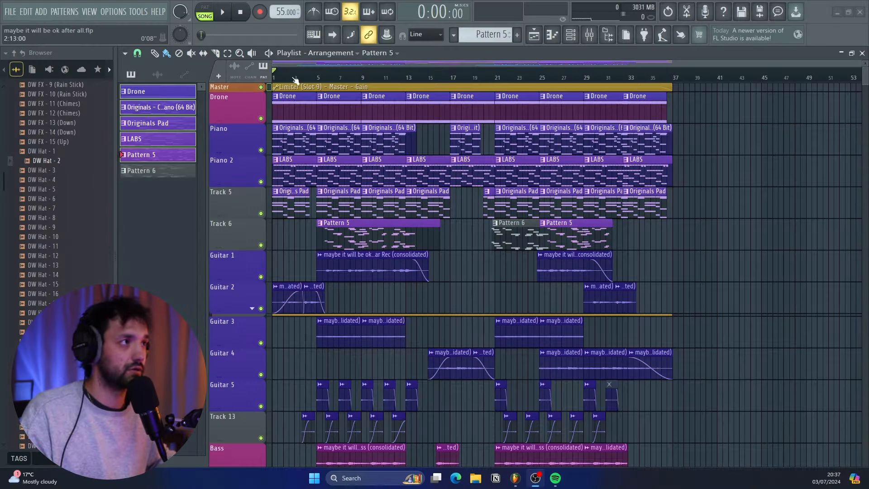
Start song playback around bar 3 and recolor Pattern 6 to a slightly brightened purple with hue 271 and saturation 120.
left_click(296, 77)
key("space")
left_click(160, 173)
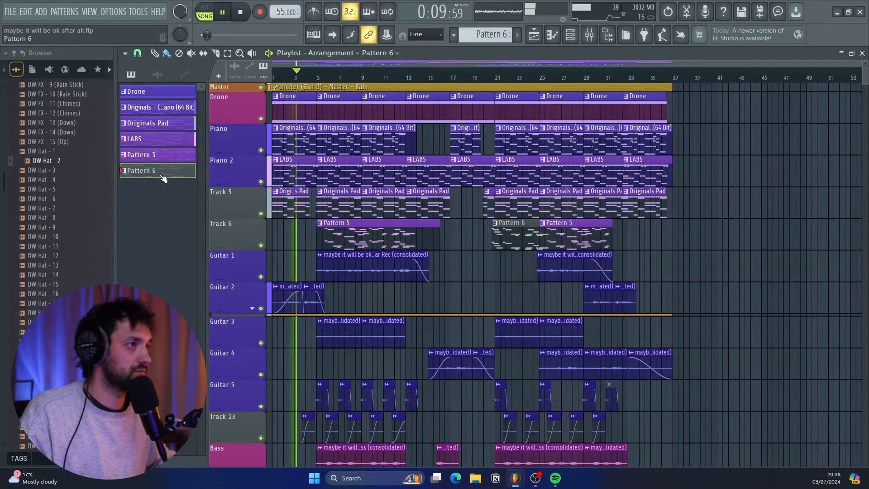
right_click(160, 174)
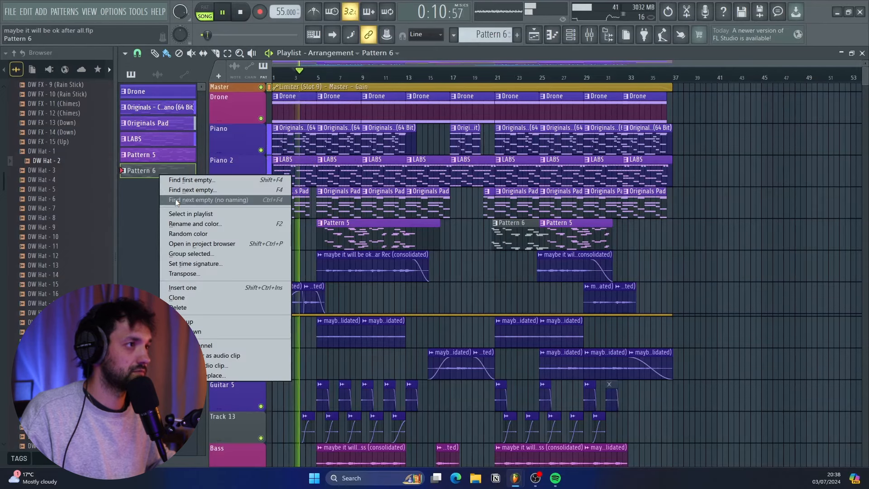
left_click(185, 224)
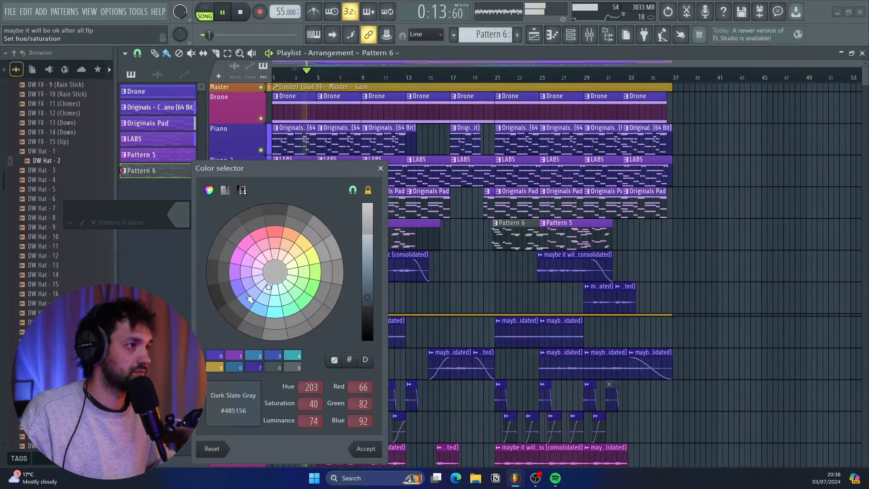
left_click(235, 271)
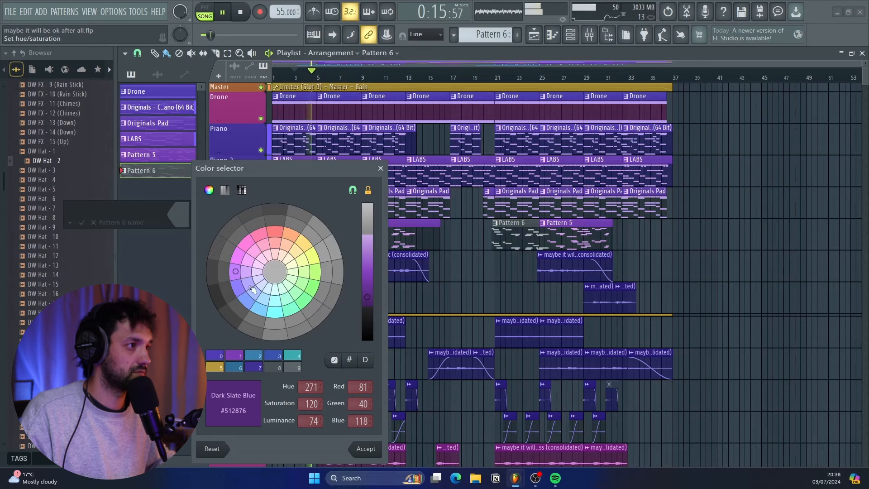
left_click(235, 271)
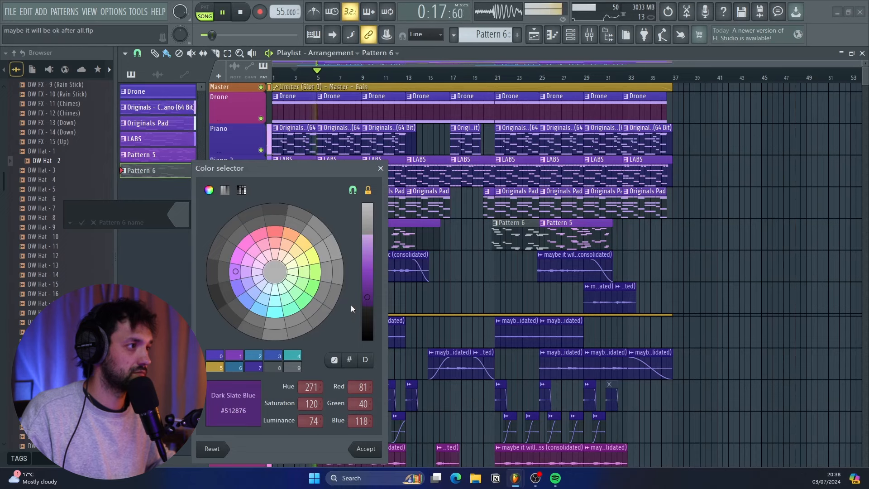
left_click_drag(370, 302, 368, 290)
left_click(367, 448)
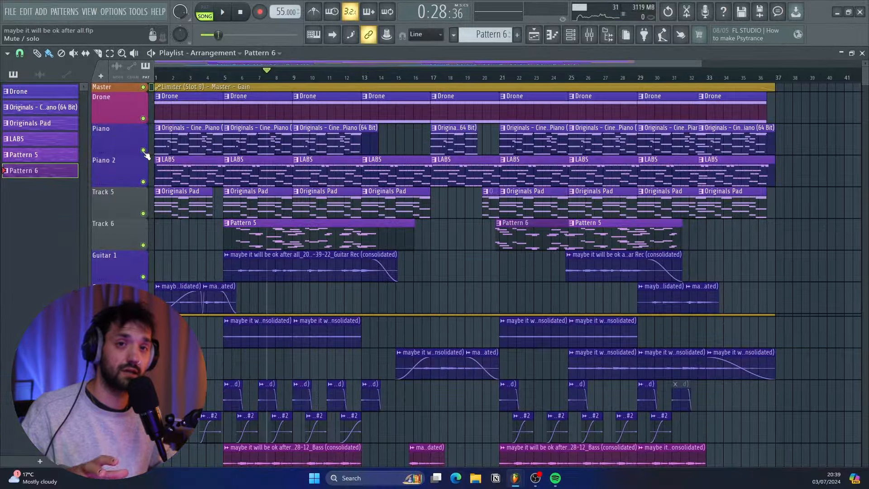
Solo the Piano track and play its Cinematic Soft Piano pattern from the start in the piano roll.
right_click(143, 150)
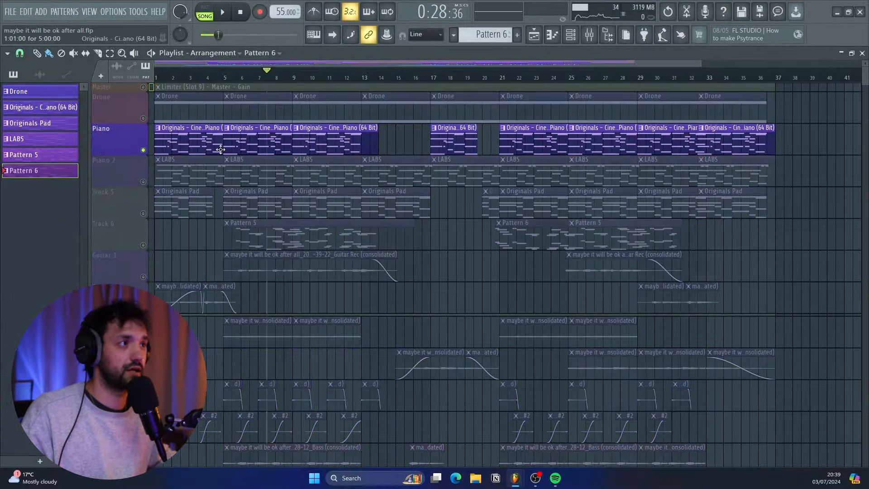
left_click(186, 79)
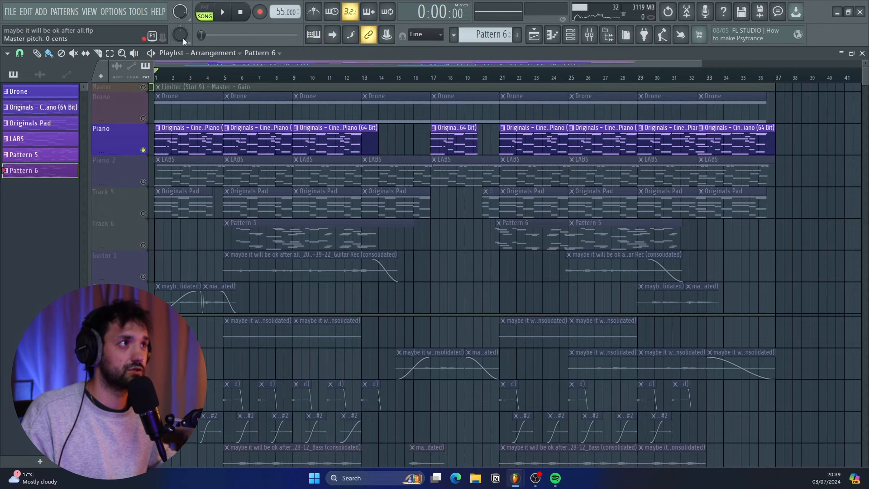
double_click(245, 142)
key("space")
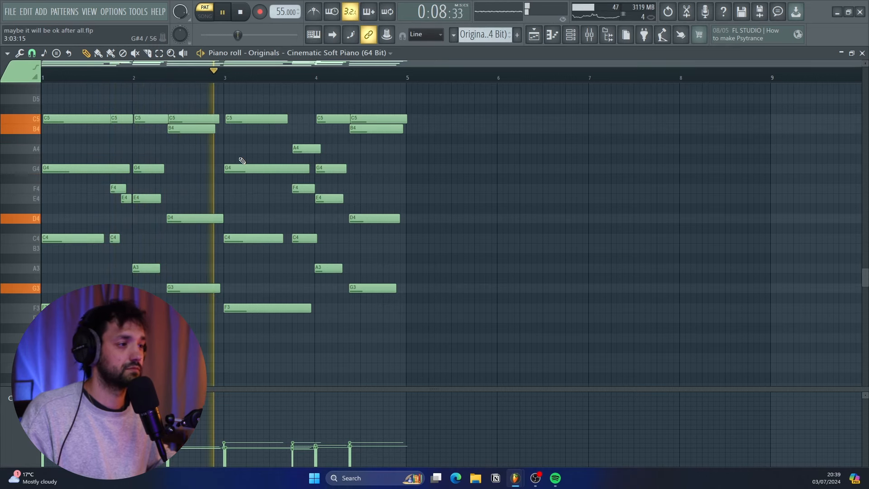
key("space")
Audition the first chords of the Cinematic Soft Piano pattern with the Playback tool, finishing back on the Draw tool.
key("y")
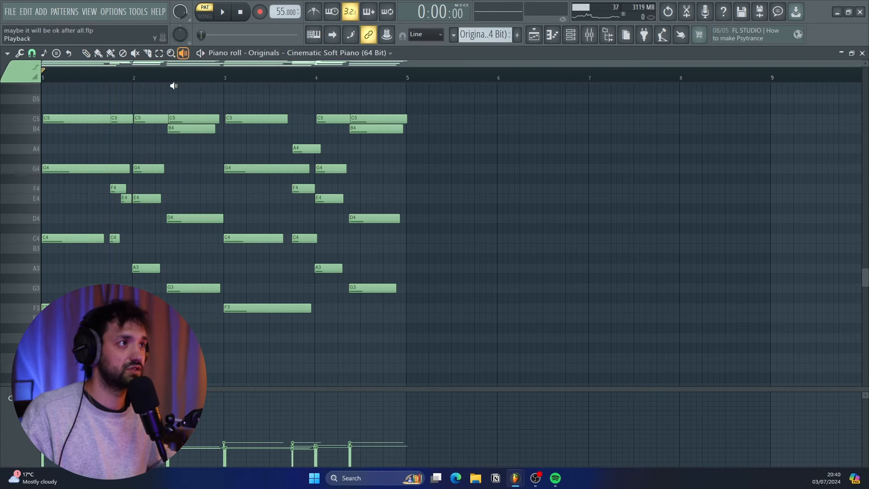
left_click(71, 189)
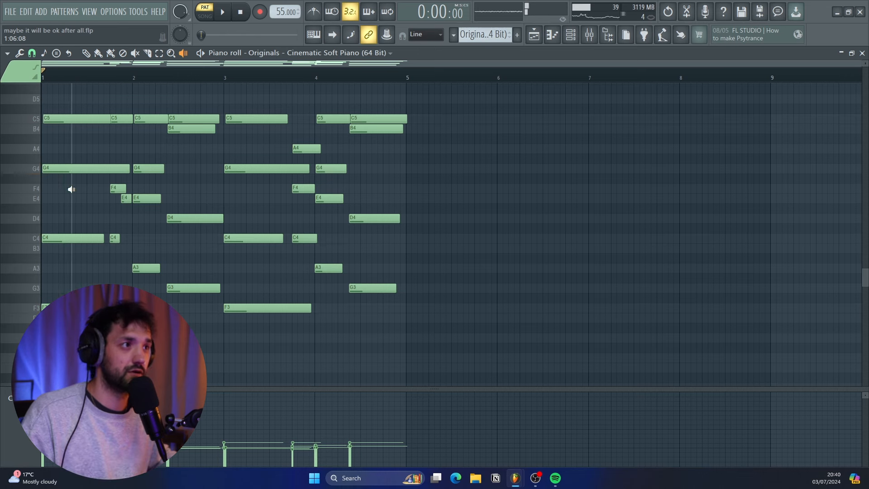
left_click(117, 192)
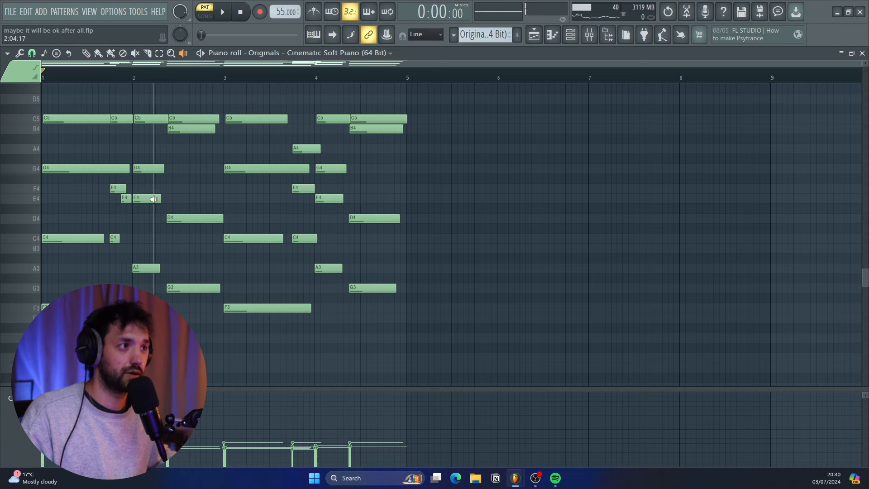
left_click(146, 236)
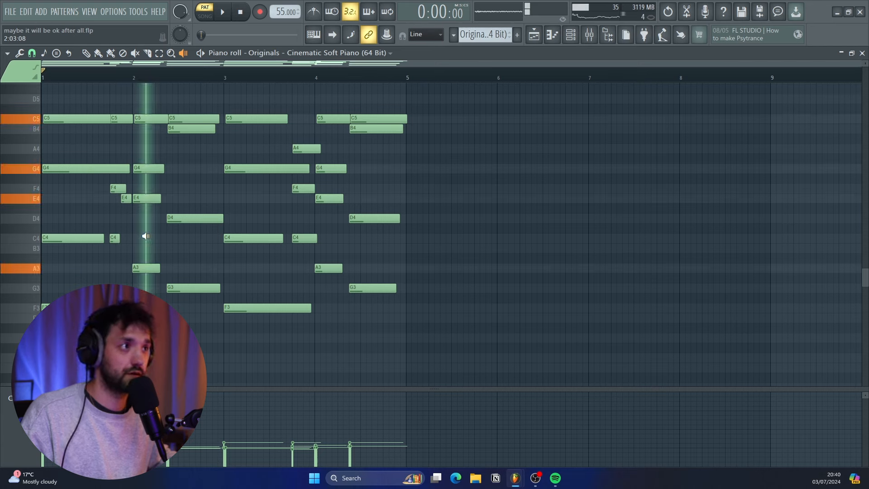
left_click(188, 236)
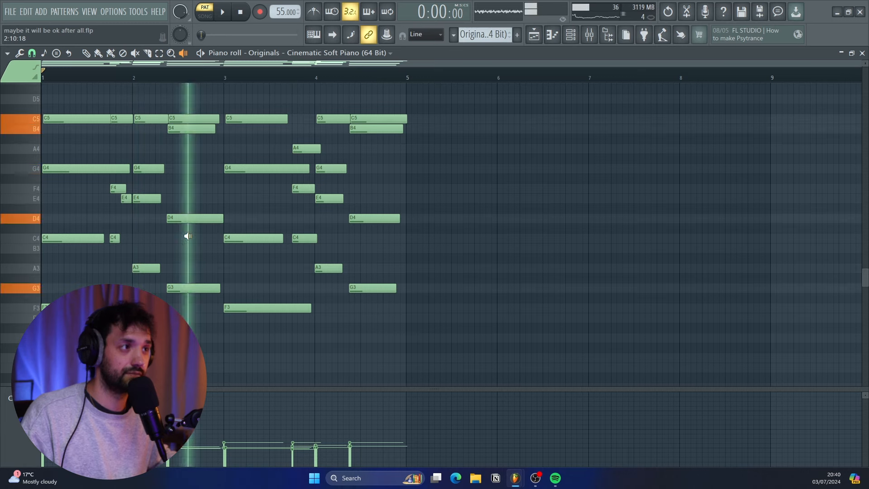
key("p")
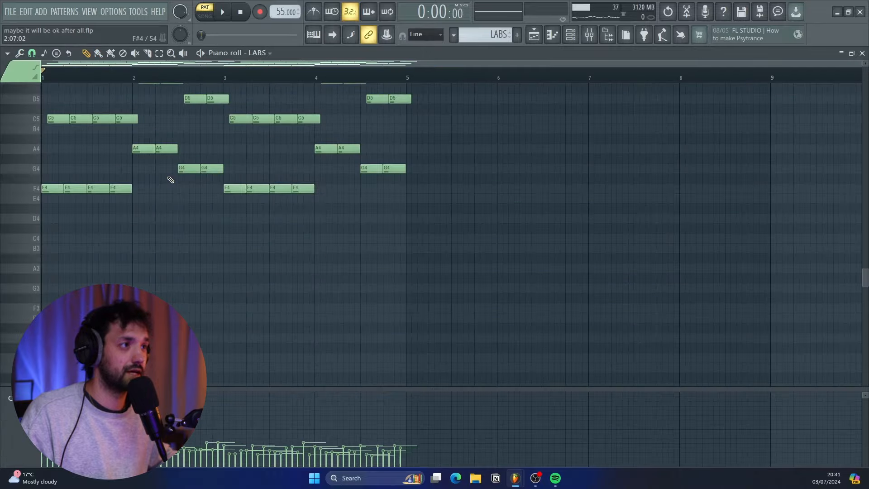
Inspect the preset loaded in the LABS channel's instrument, closing the plugin and channel rack when done.
scroll(171, 180, "up", 4)
left_click(571, 34)
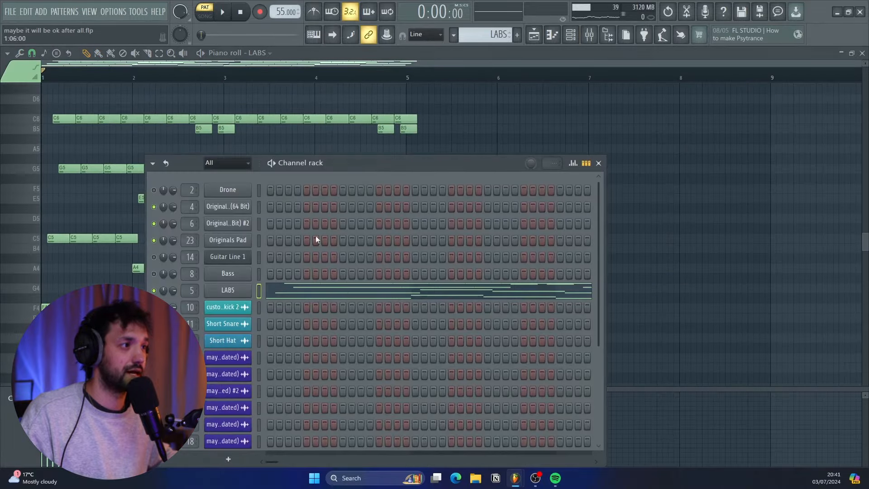
left_click(248, 288)
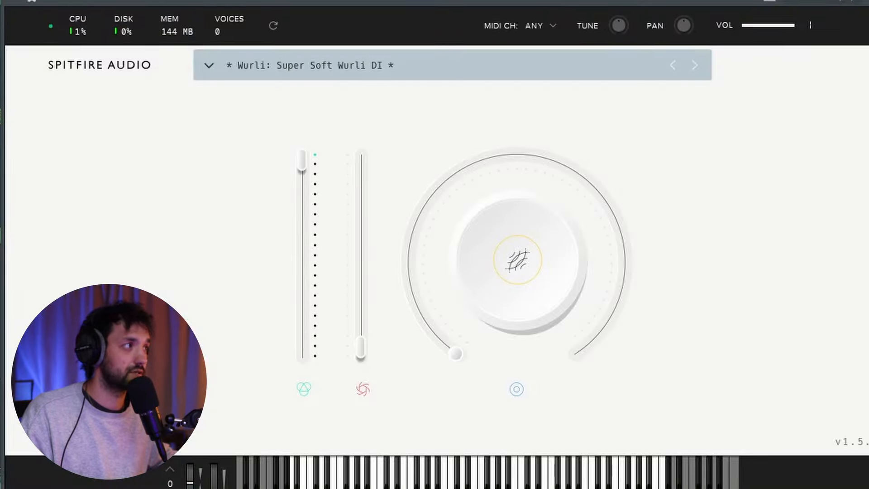
left_click(866, 1)
left_click(571, 35)
Play the LABS pattern in the piano roll and the Piano and Piano 2 tracks together in the playlist.
scroll(163, 219, "up", 3)
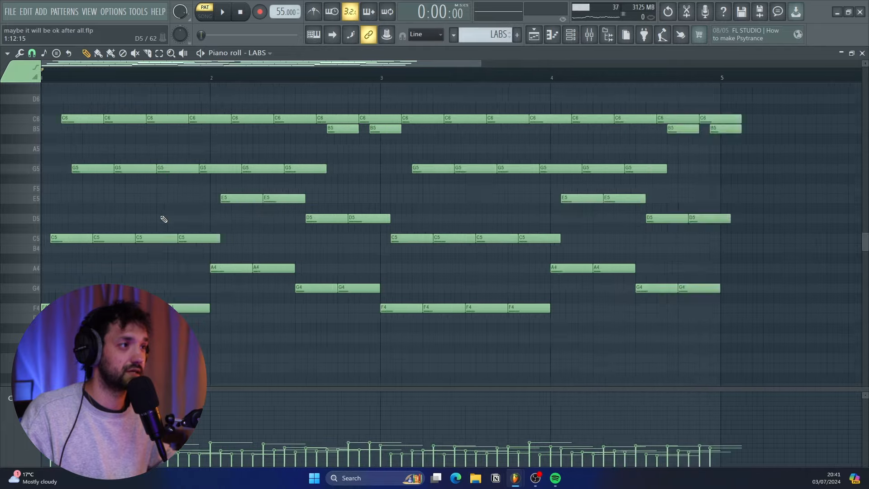
scroll(163, 219, "down", 3)
scroll(163, 219, "up", 1)
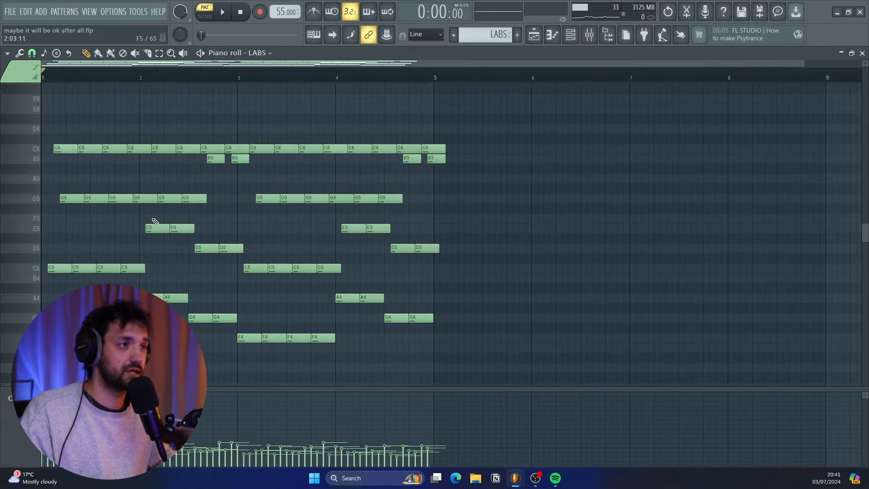
key("space")
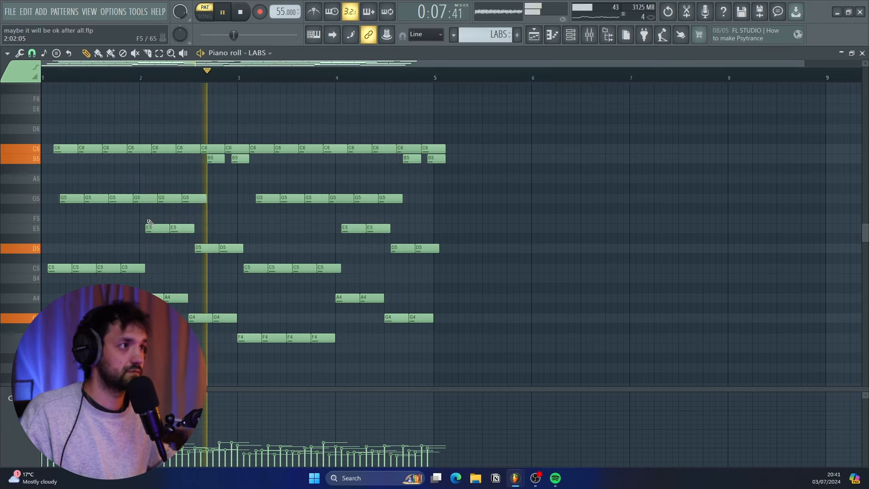
key("space")
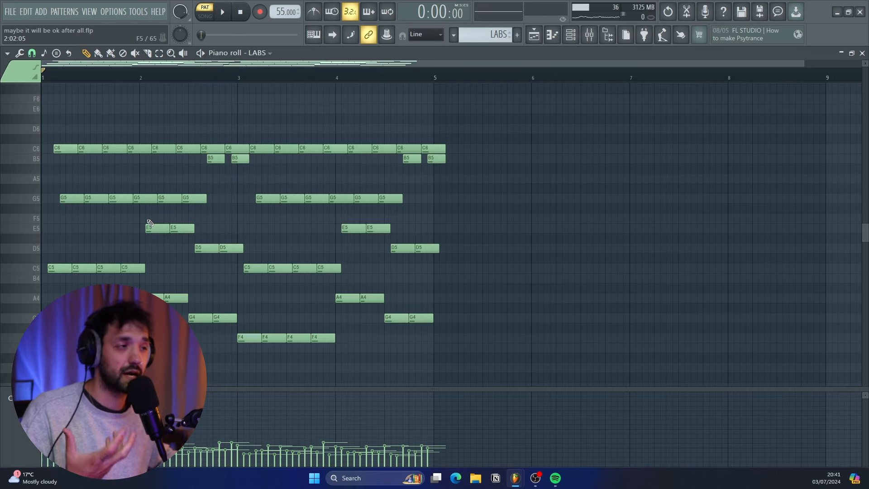
left_click(533, 38)
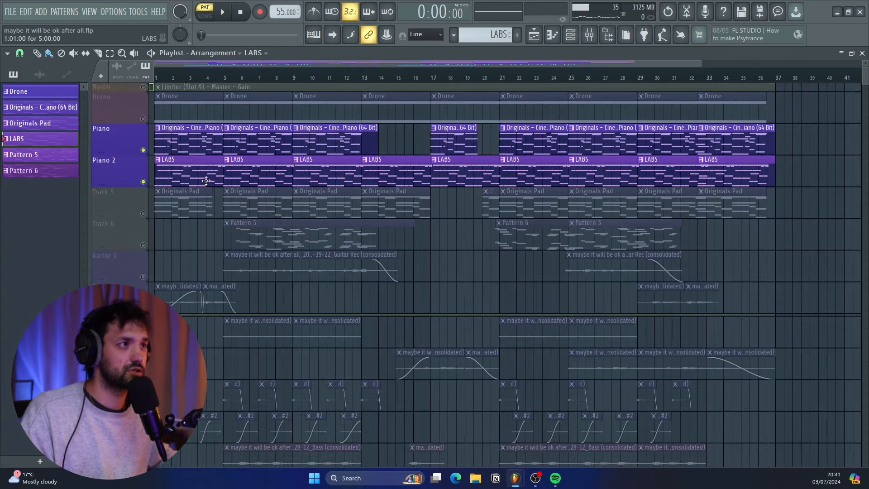
key("space")
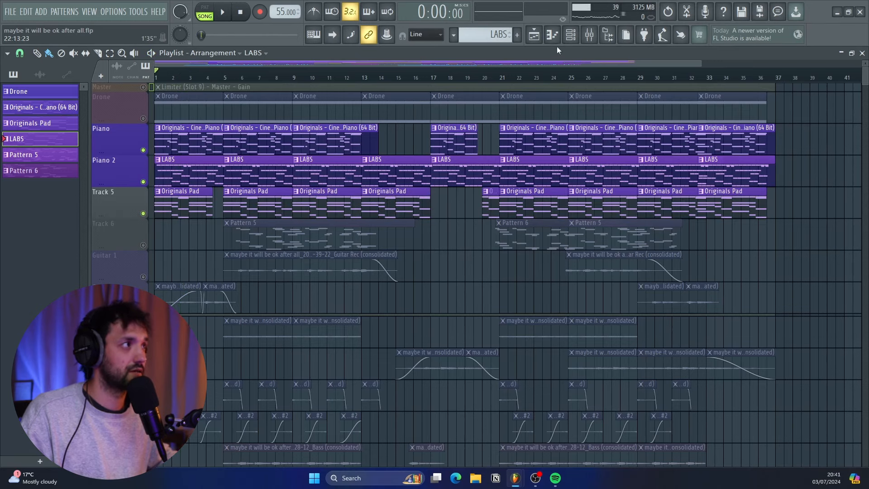
Inspect the Originals Pad channel's instrument from the channel rack and close the rack.
left_click(571, 35)
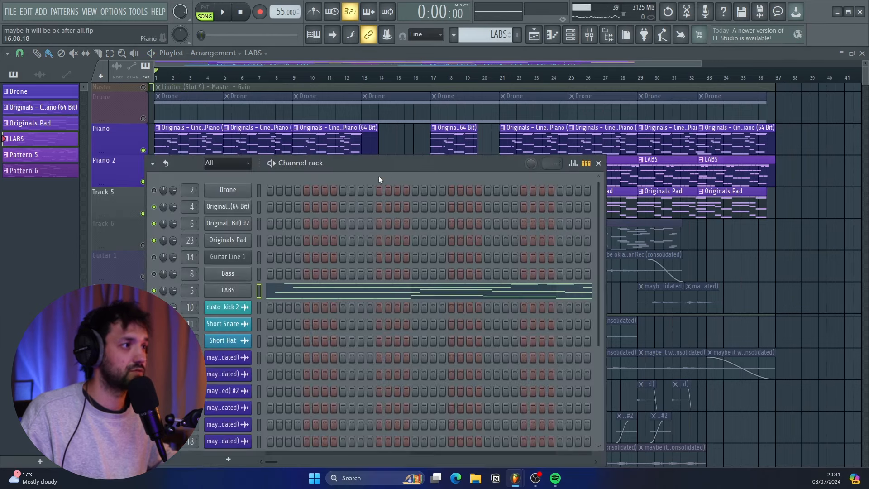
left_click(240, 244)
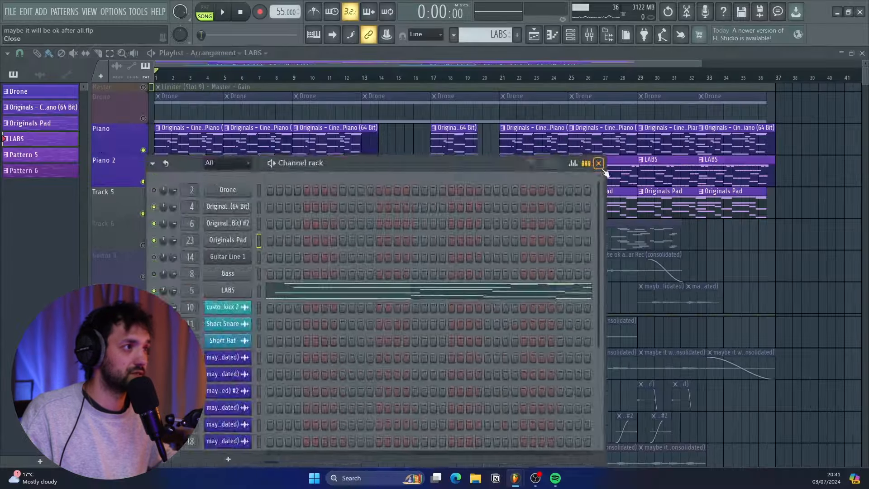
key("F6")
Open the Originals Pad pattern in the piano roll and play it from bar 1.
double_click(191, 206)
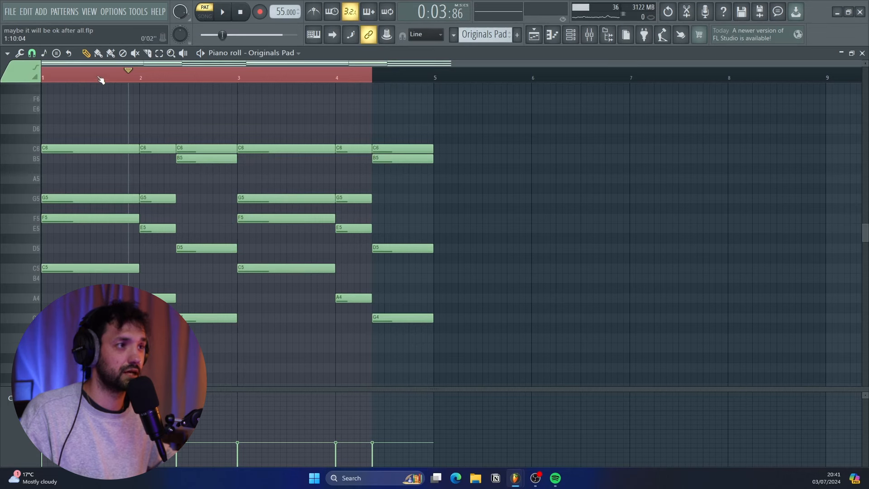
left_click_drag(100, 79, 29, 77)
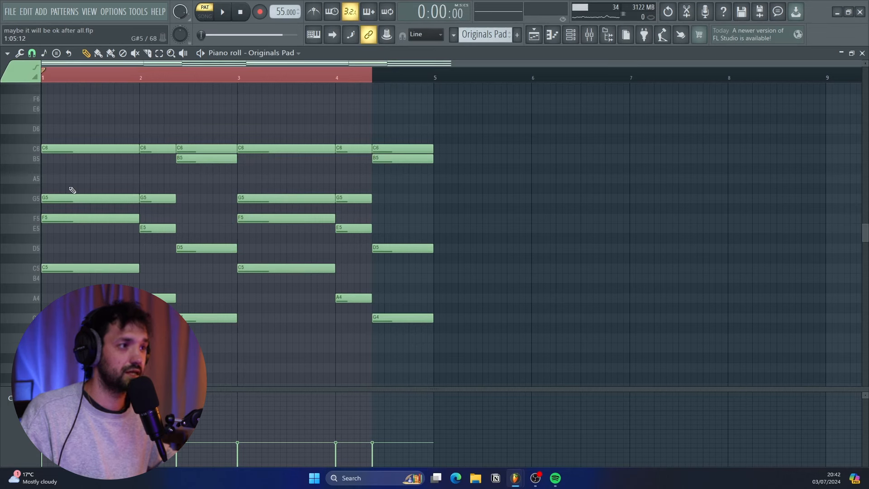
key("space")
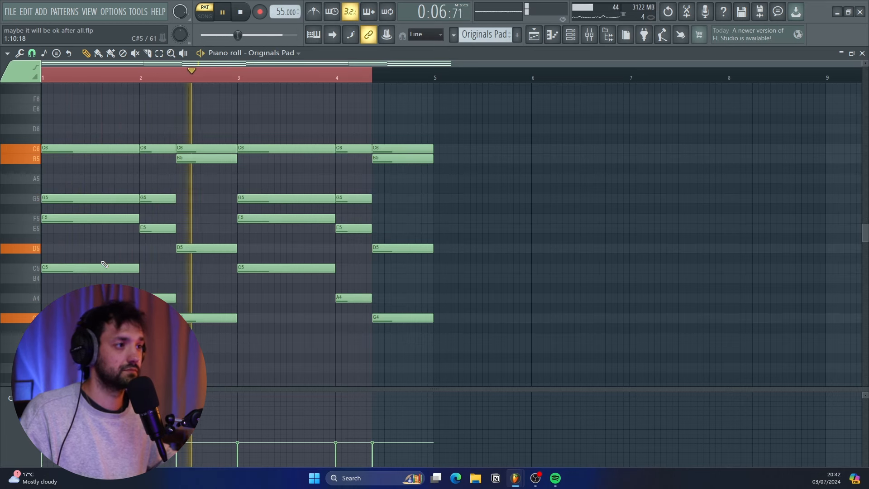
key("space")
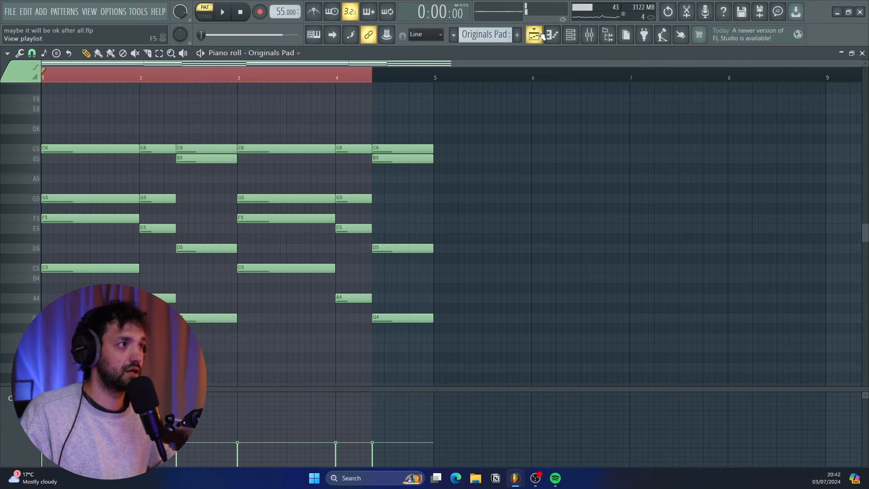
Return to the playlist and play the Piano, Piano 2 and Track 5 tracks together from the start.
left_click(535, 34)
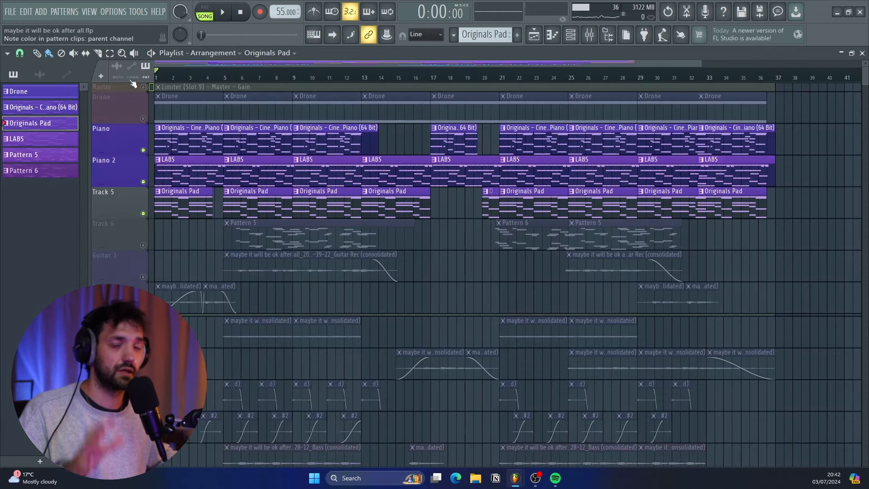
key("space")
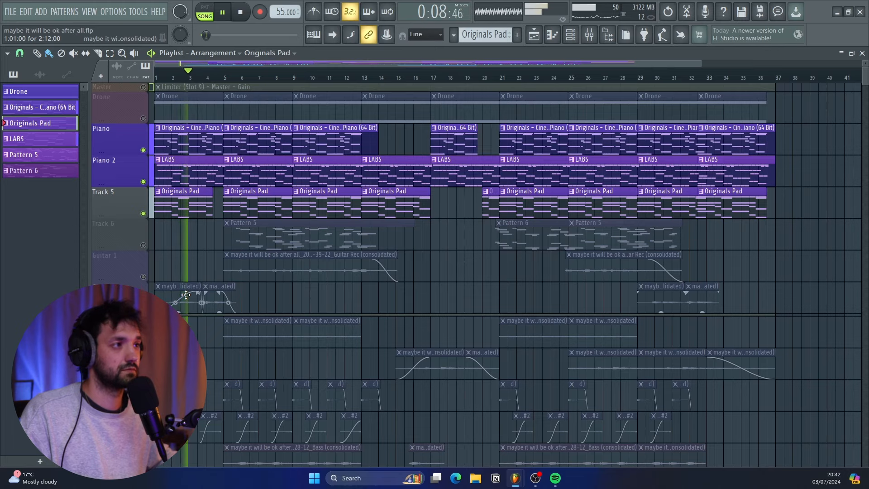
key("space")
scroll(186, 295, "down", 3)
scroll(186, 295, "up", 3)
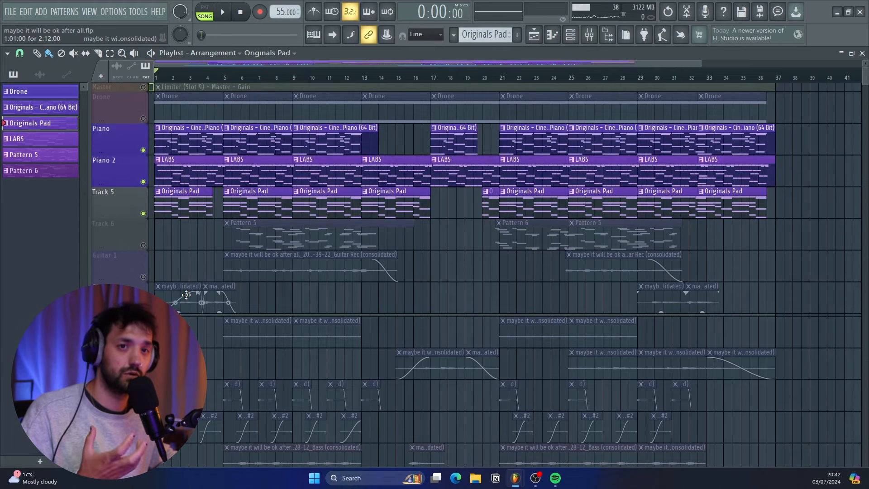
Play the Drone pattern in the piano roll and release the Drone track's solo in the playlist.
double_click(155, 115)
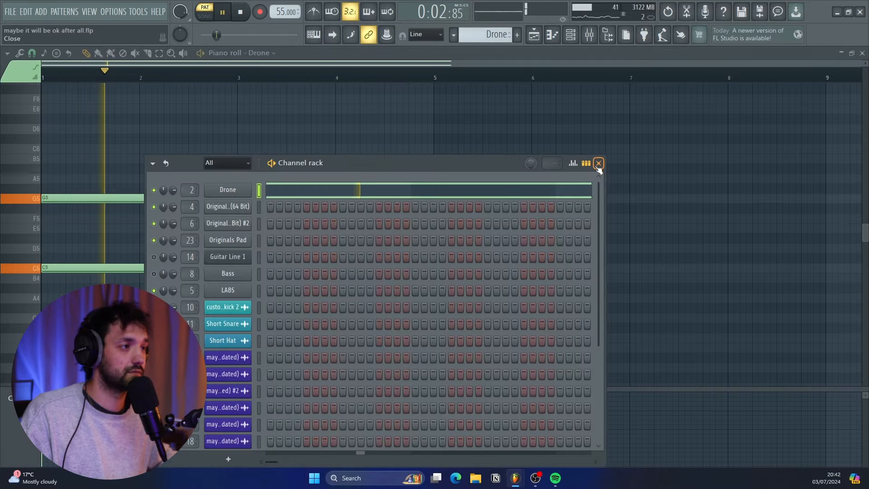
left_click(598, 169)
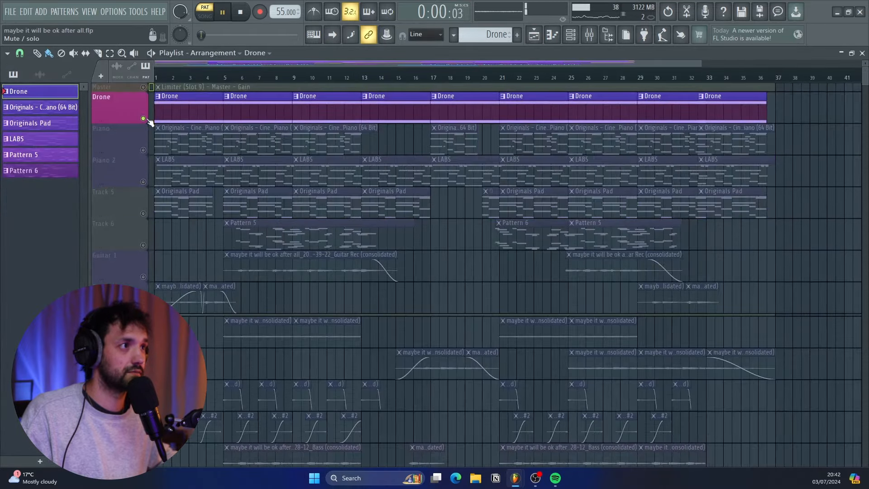
left_click(144, 118, "ctrl")
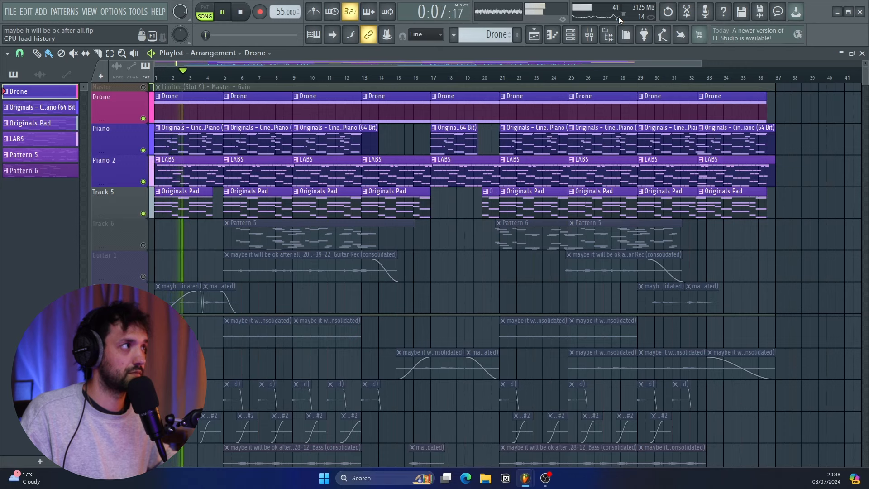
Stop playback, solo the Bass track and play its recorded clip from bar 5.
key("space")
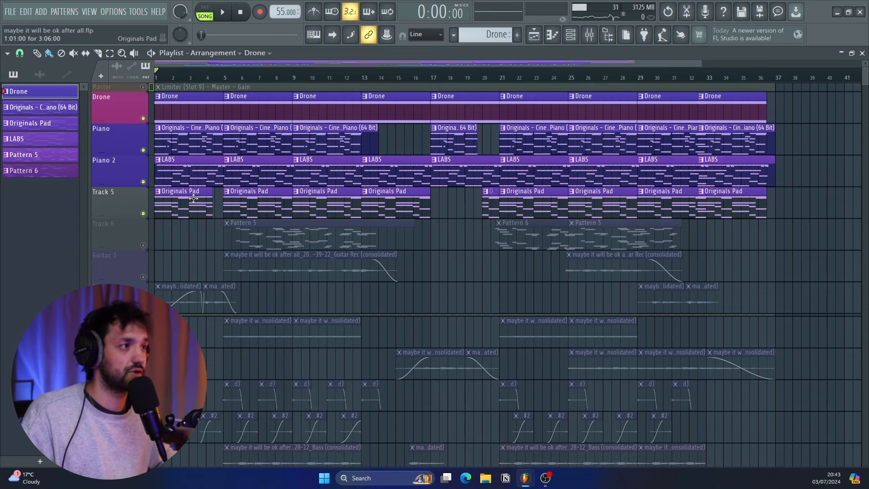
scroll(190, 252, "down", 5)
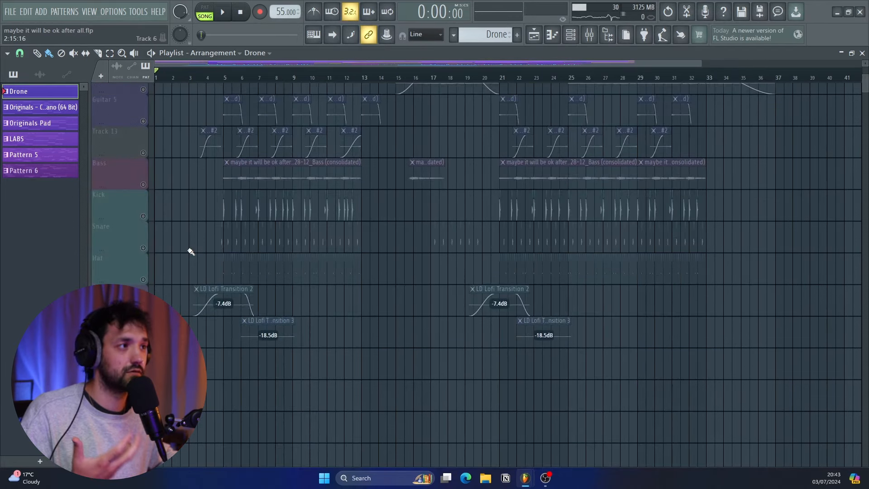
scroll(191, 252, "up", 1)
left_click(146, 251)
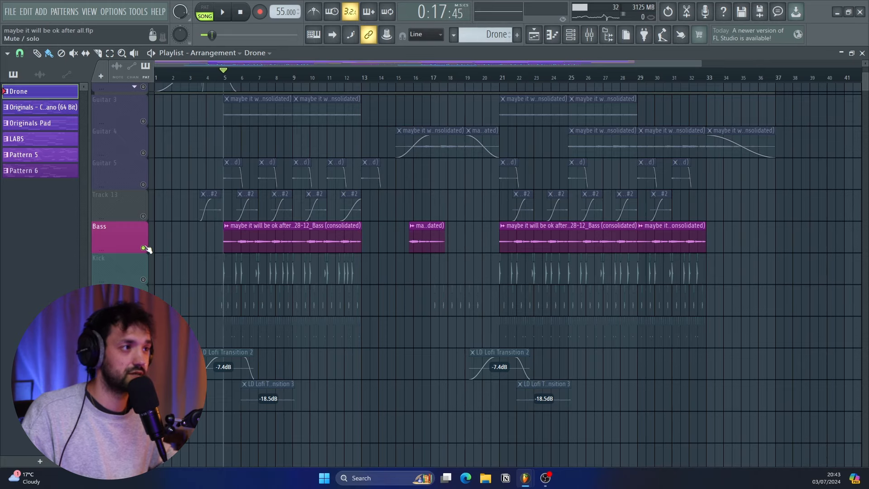
scroll(215, 158, "up", 5)
scroll(180, 312, "down", 2)
scroll(231, 369, "up", 3)
key("space")
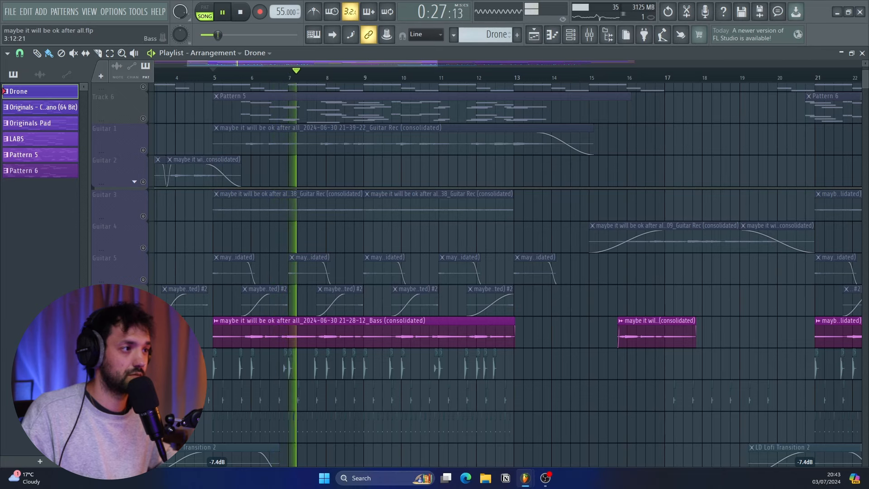
key("space")
Enable the Kick track, solo it and play from bar 5.
scroll(507, 272, "down", 4)
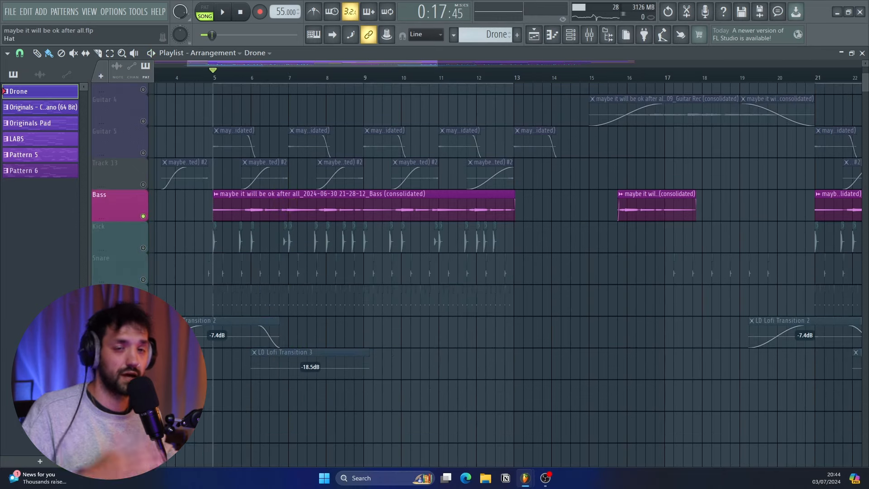
left_click(143, 249)
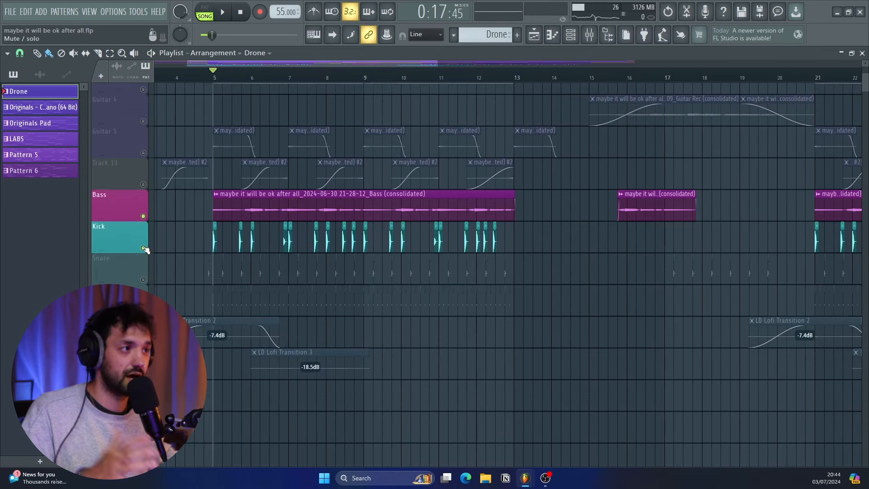
right_click(148, 252)
key("space")
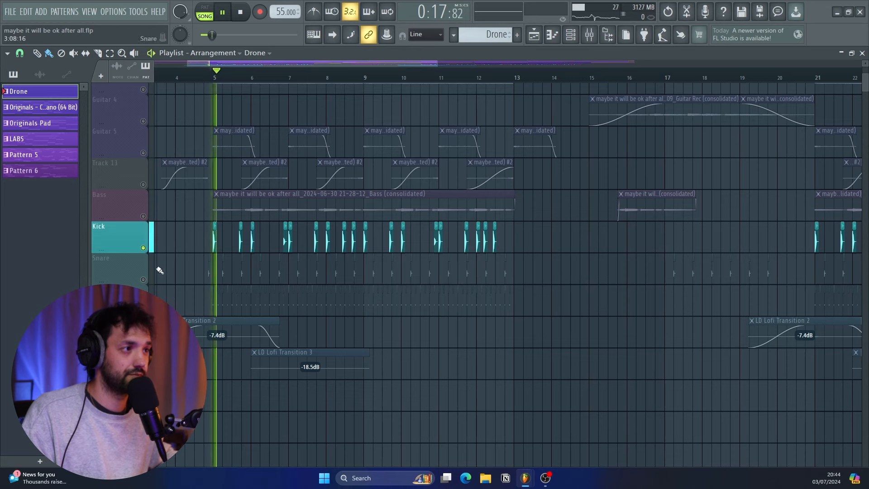
Bring in the Snare and Hat tracks while the kick plays, and stop playback.
left_click(148, 280)
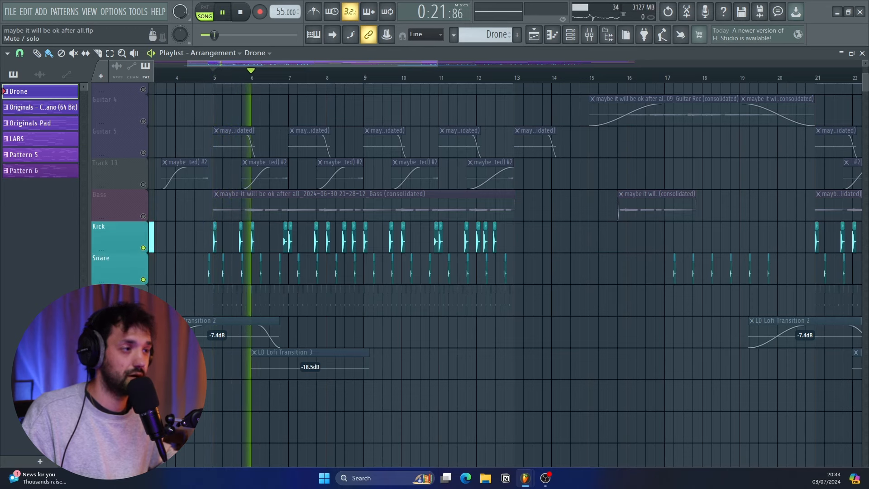
left_click(144, 312)
scroll(316, 316, "up", 6)
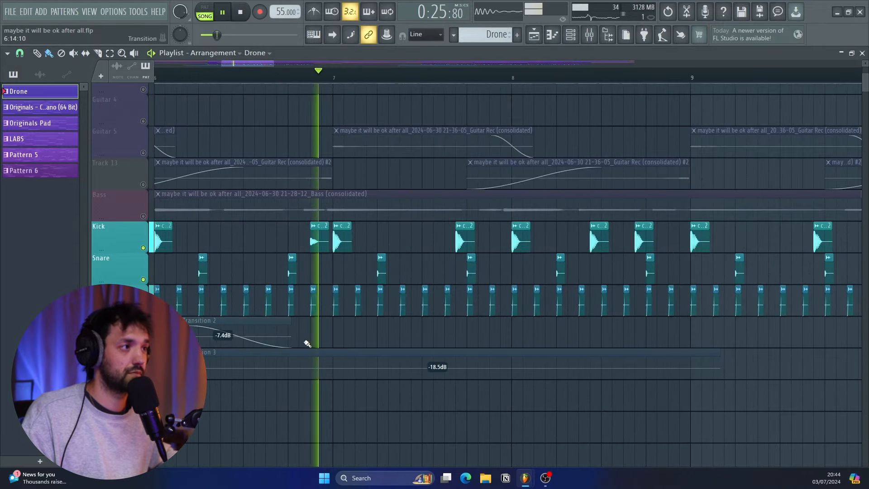
key("space")
Examine the Short Hat clips in bar 7 up close and play from the middle of that bar.
scroll(403, 325, "up", 3)
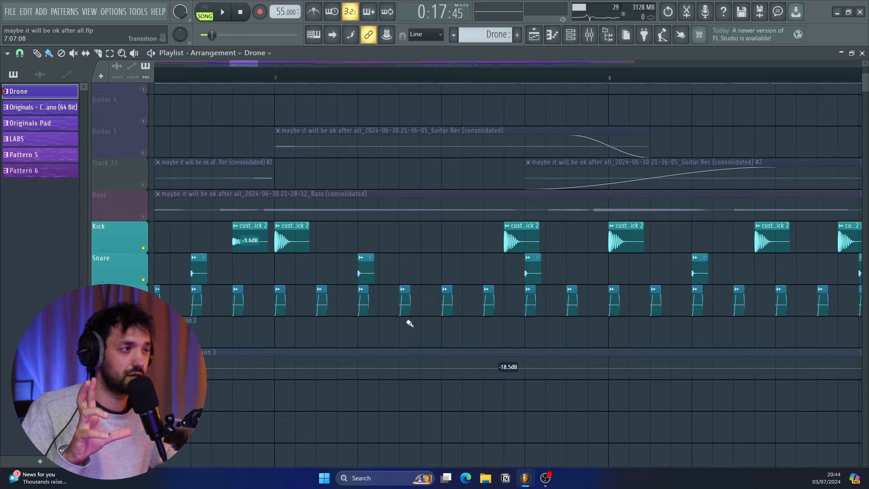
scroll(410, 323, "up", 4)
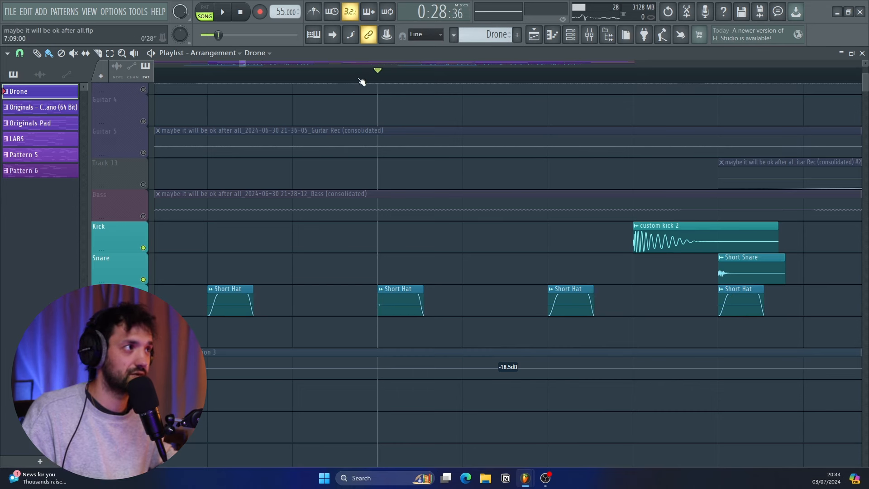
key("space")
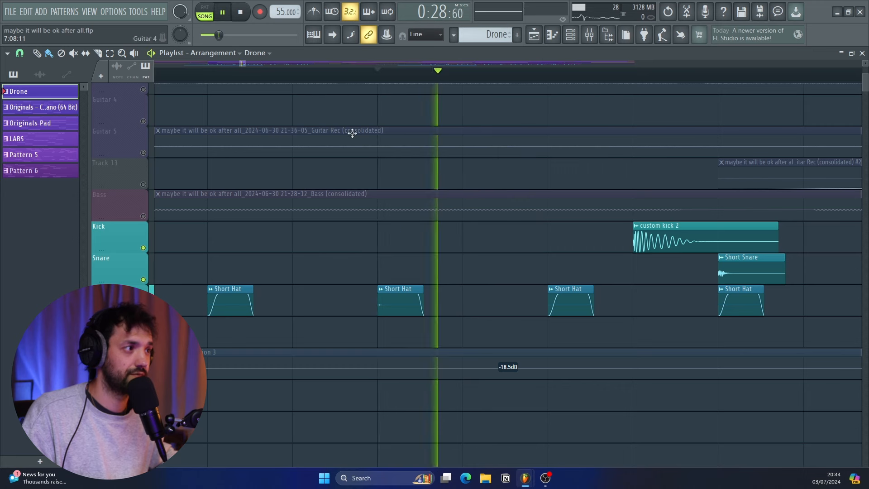
key("space")
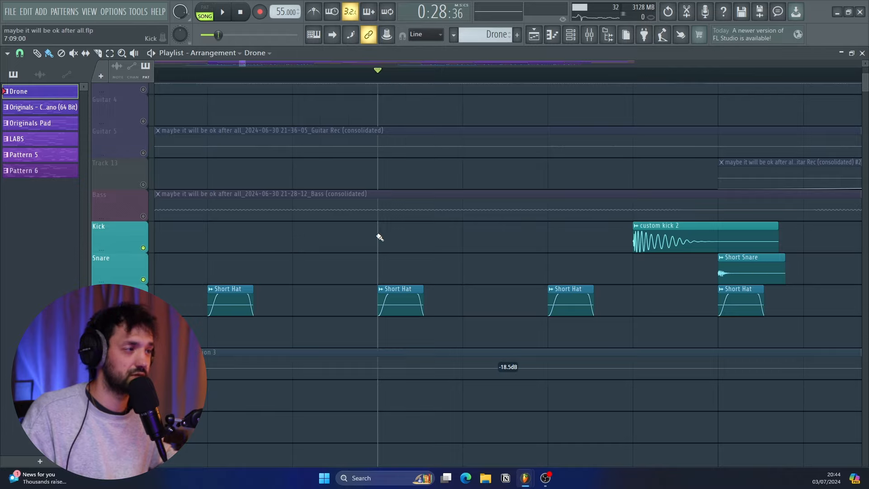
Restore the Drone, Piano, Piano 2 and Track 5 layers alongside the bass and drums and play from bar 4.
scroll(379, 238, "down", 4)
scroll(379, 237, "down", 2)
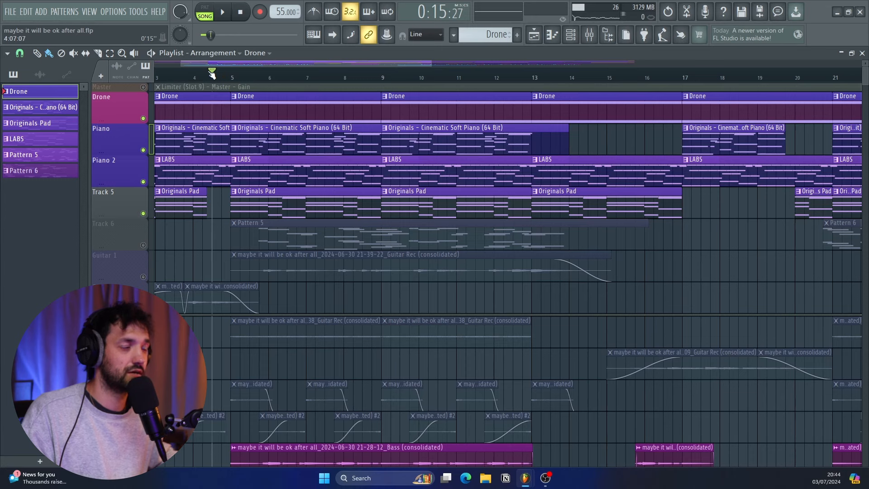
key("space")
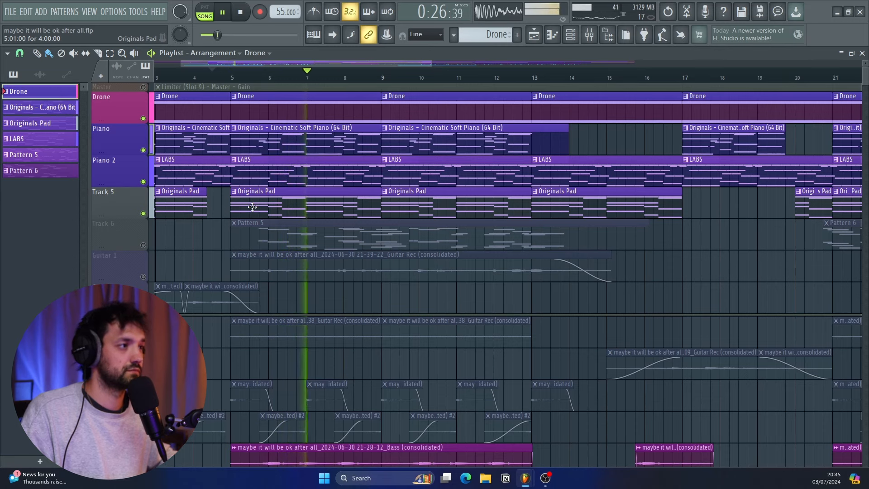
key("space")
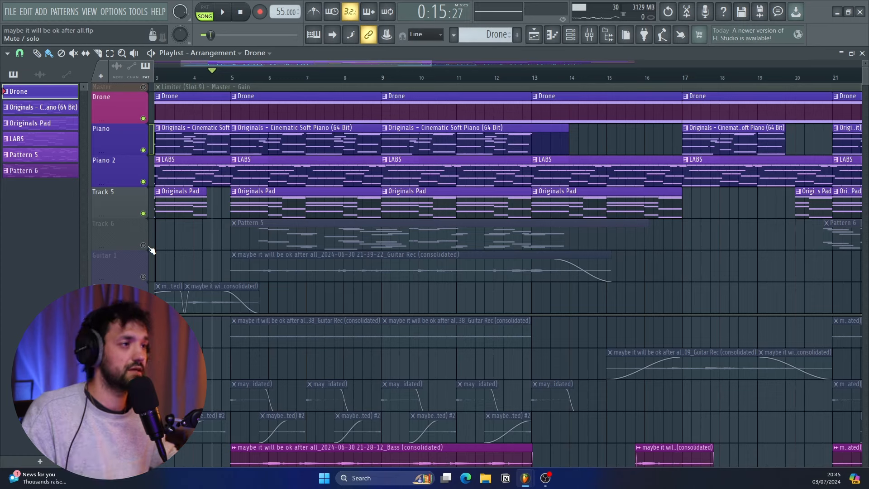
Solo Track 6 to hear Pattern 5, and restore the other layers to play it together with them.
left_click(144, 246)
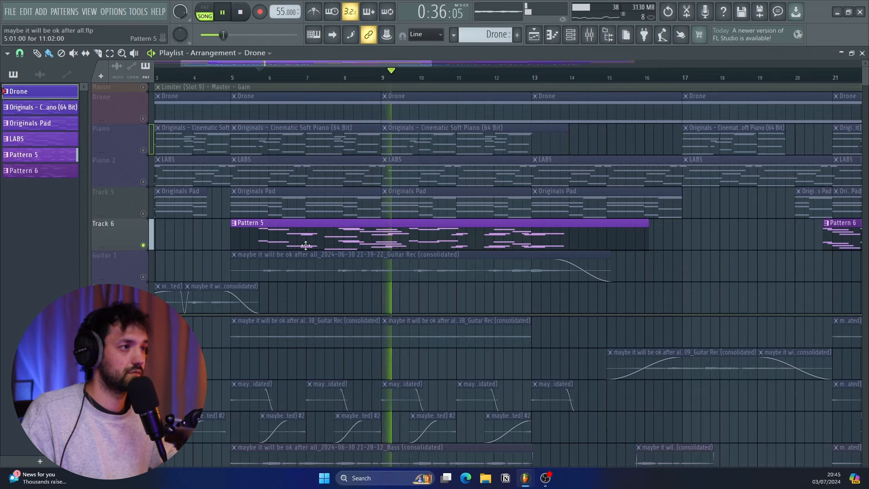
key("space")
right_click(144, 245)
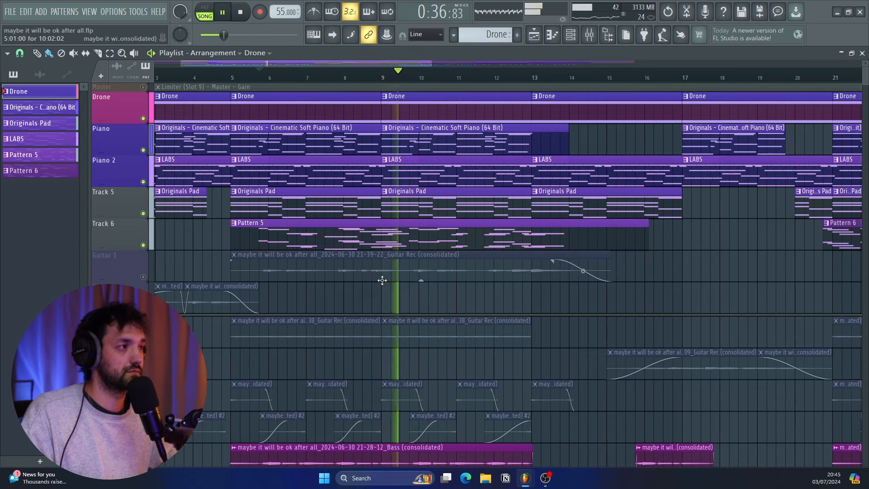
key("space")
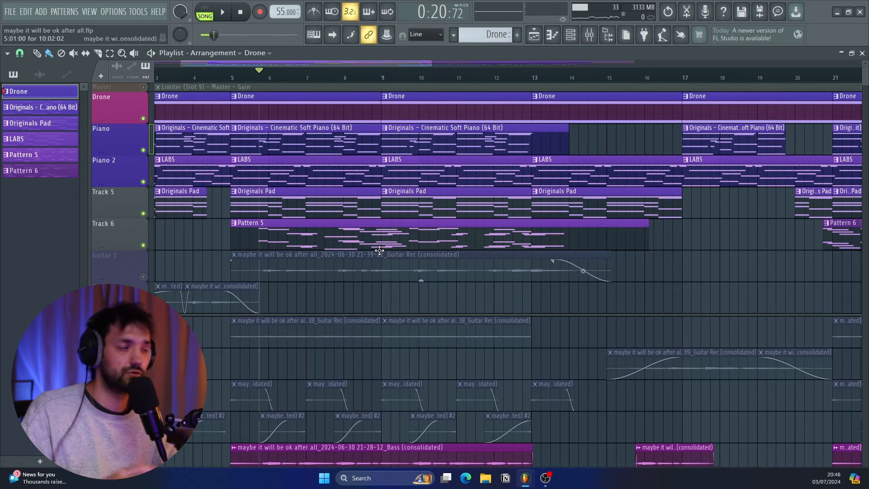
Unmute the Guitar 5 track and inspect the sample settings of its guitar clip at bar 5.
scroll(269, 284, "down", 1)
scroll(269, 284, "down", 1)
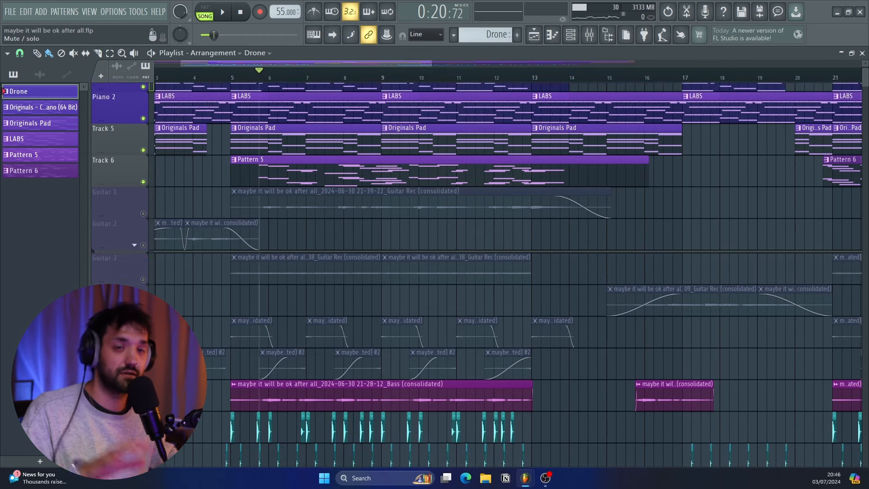
left_click(143, 342)
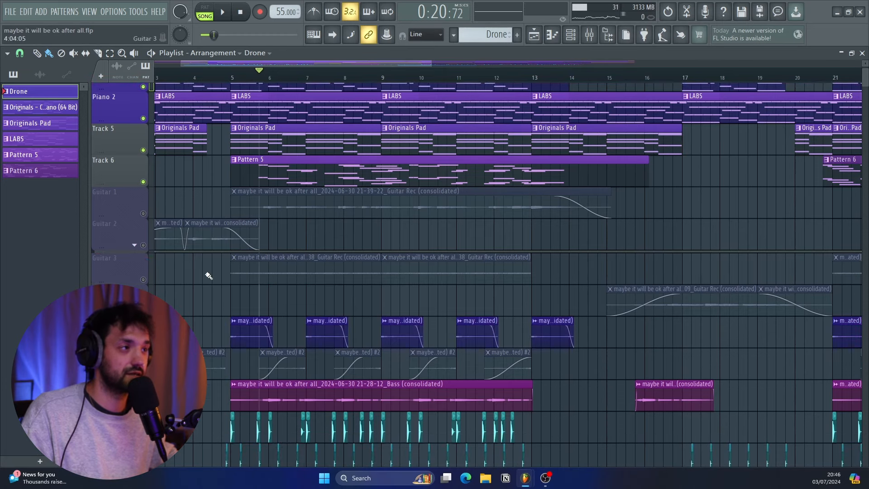
scroll(242, 277, "up", 4)
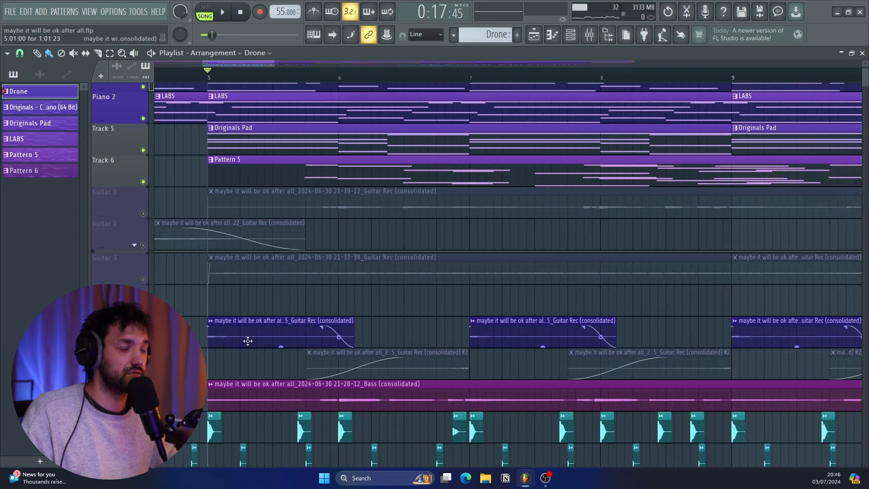
double_click(247, 340)
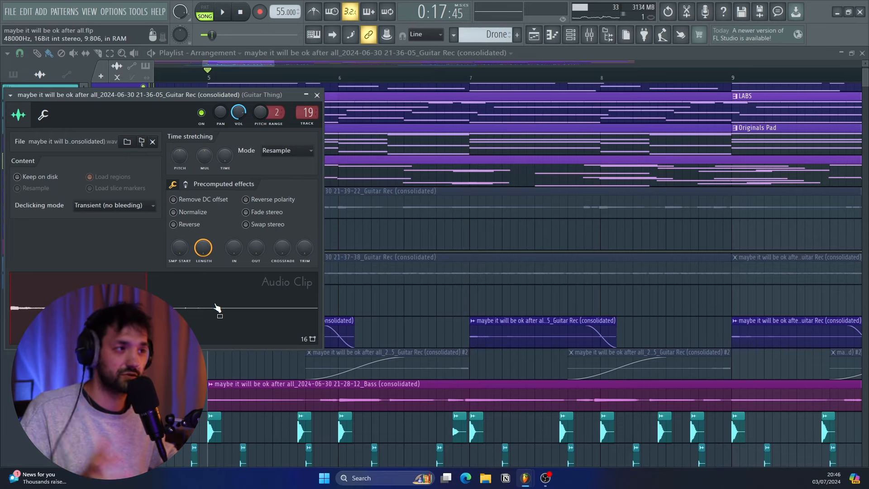
left_click(317, 95)
Unmute Track 13 and play its faded-in guitar clips with the other layers from just before bar 6.
scroll(274, 338, "left", 2)
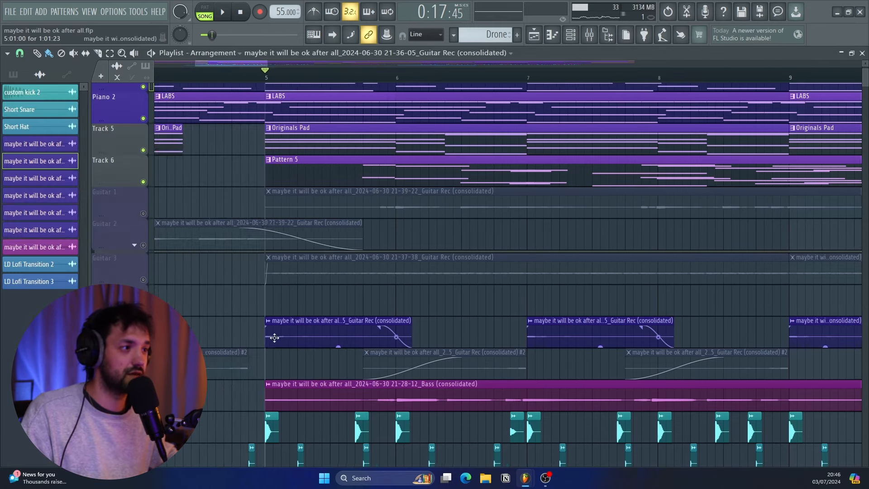
scroll(385, 358, "right", 3)
left_click(143, 375)
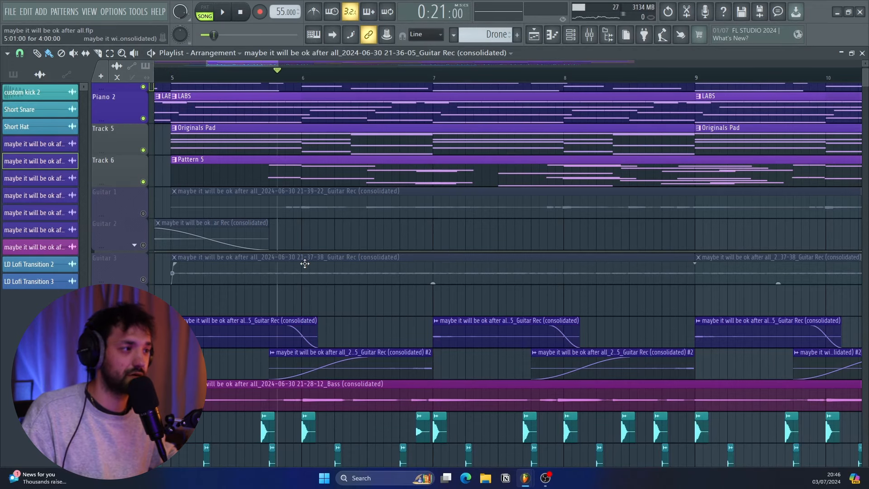
key("space")
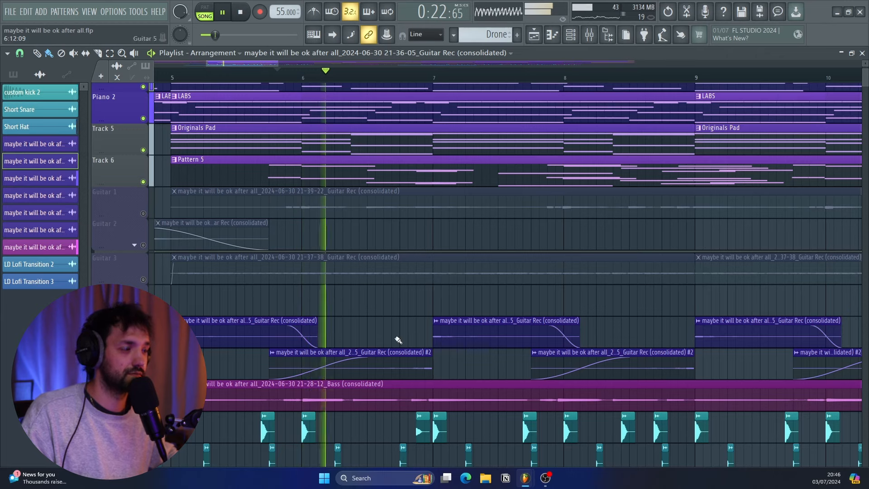
scroll(427, 365, "up", 4)
scroll(395, 397, "down", 3)
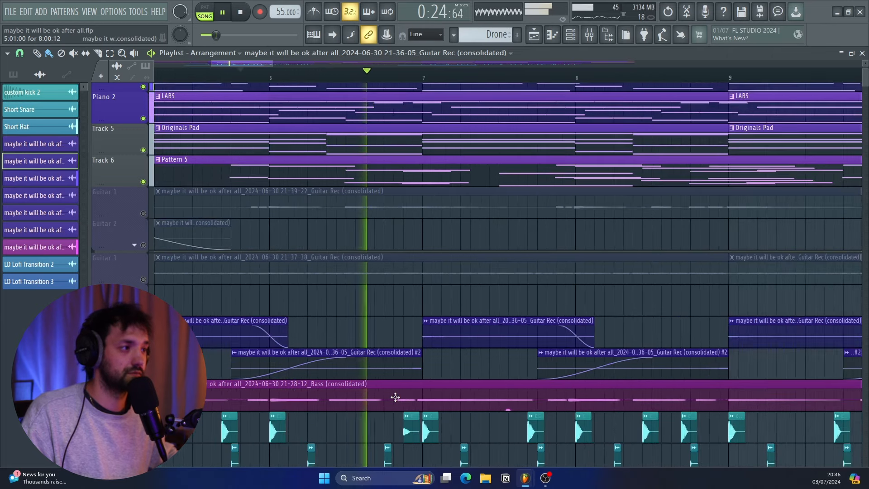
scroll(395, 397, "down", 2)
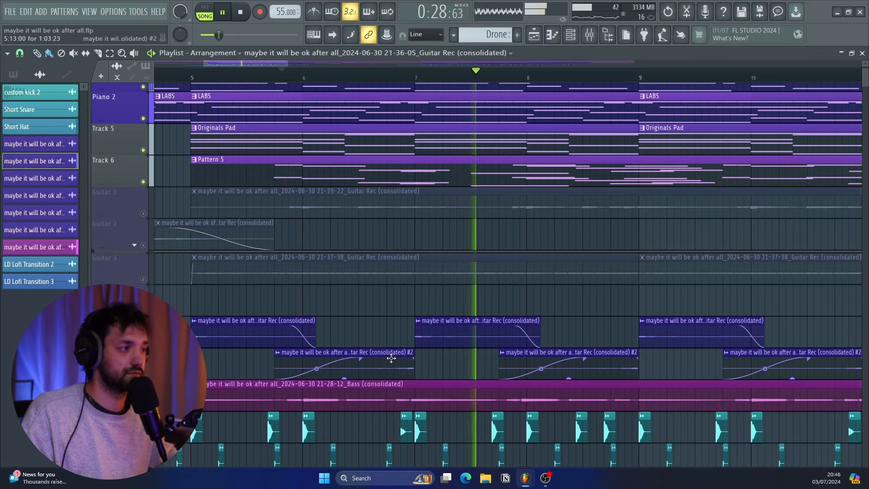
scroll(392, 358, "down", 1)
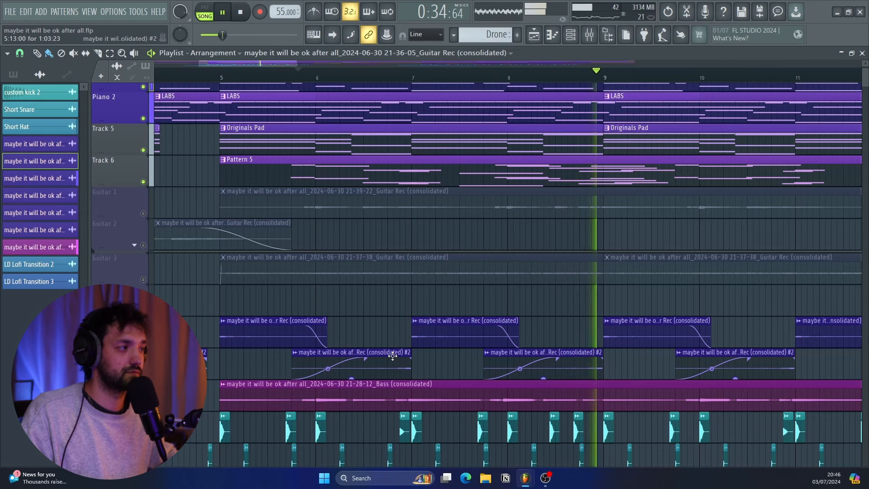
key("space")
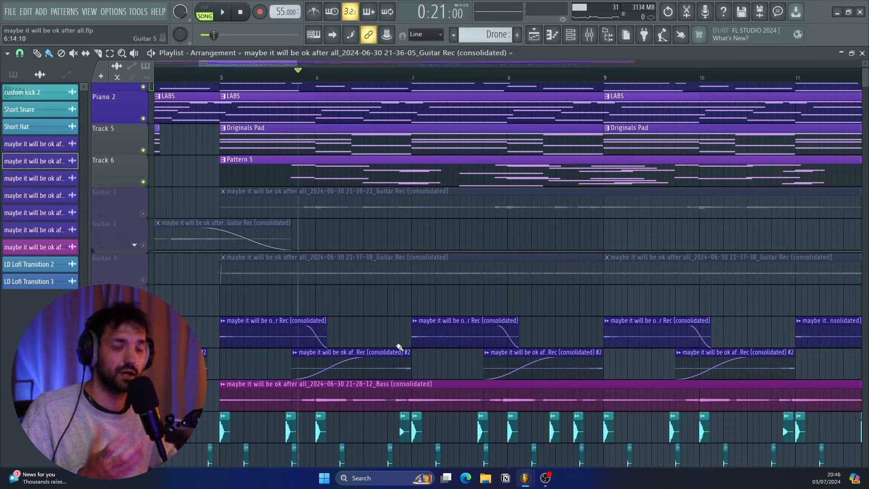
Unmute the Guitar 1 track and play it with the other layers from bar 5.
scroll(324, 342, "down", 3)
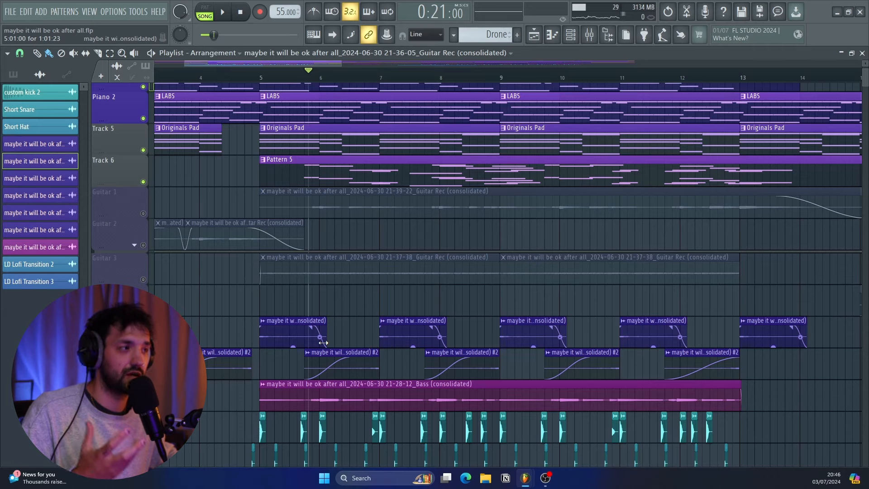
scroll(166, 257, "down", 3)
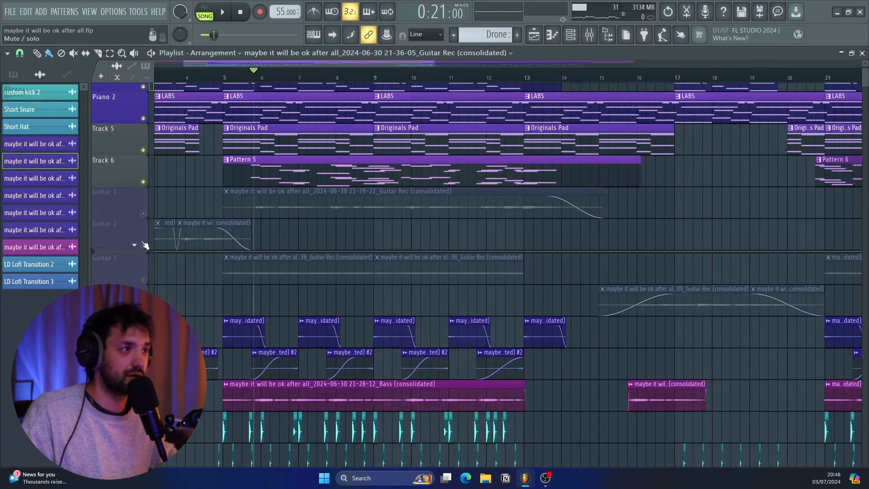
left_click(143, 213)
scroll(225, 218, "up", 5)
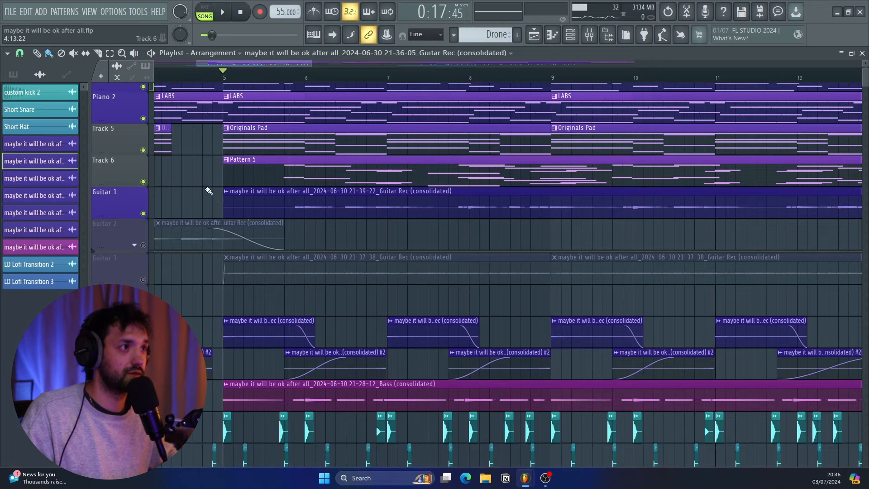
key("space")
scroll(345, 250, "down", 1)
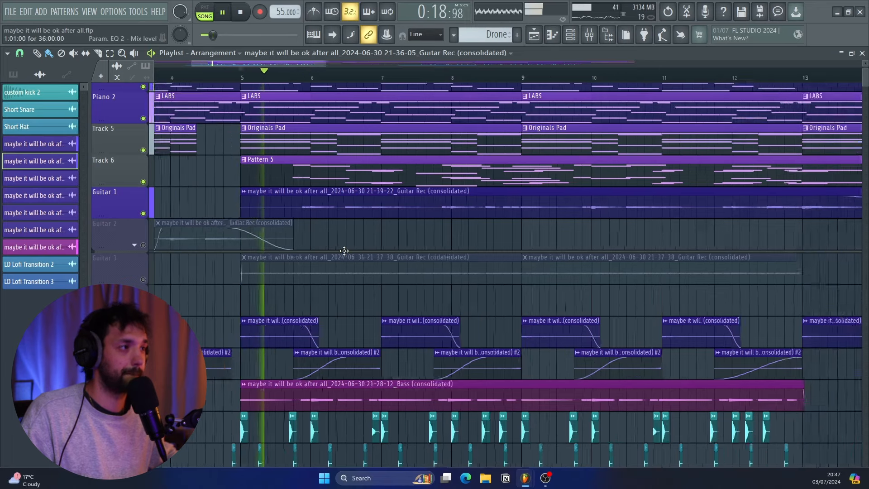
scroll(344, 251, "up", 2)
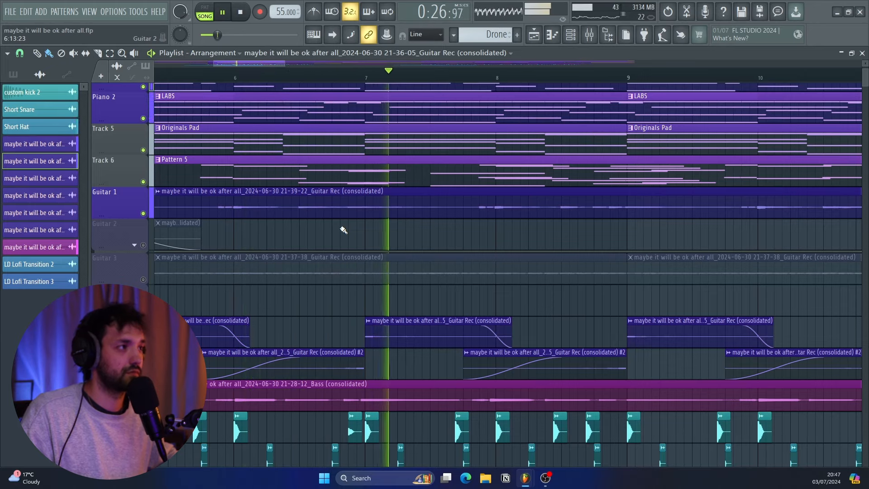
Listen to the unmuted layers with Guitar 1 past bar 9, following the arrangement, and stop playback.
scroll(344, 230, "down", 1)
scroll(344, 230, "down", 2)
scroll(343, 230, "up", 2)
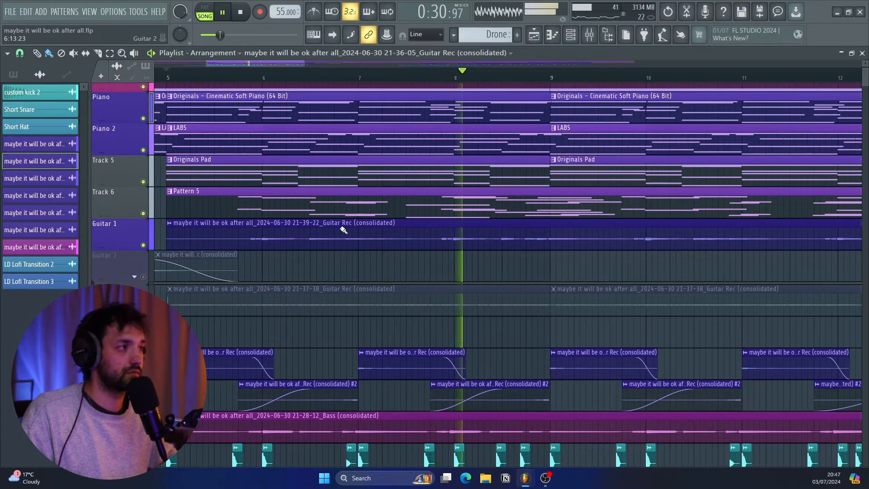
scroll(344, 230, "down", 1)
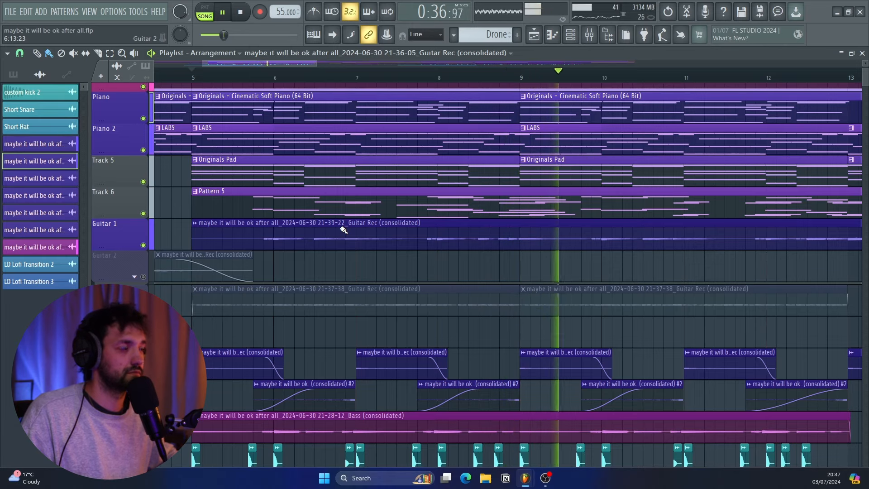
key("space")
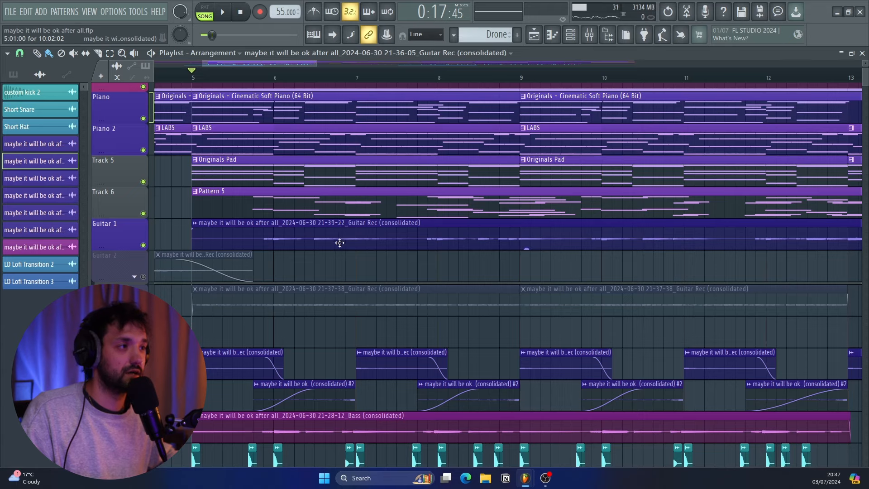
Unmute Guitar 2, expand its grouped tracks, and enable the Param. EQ 2 - Mix level automation on Track 9.
scroll(340, 243, "down", 5)
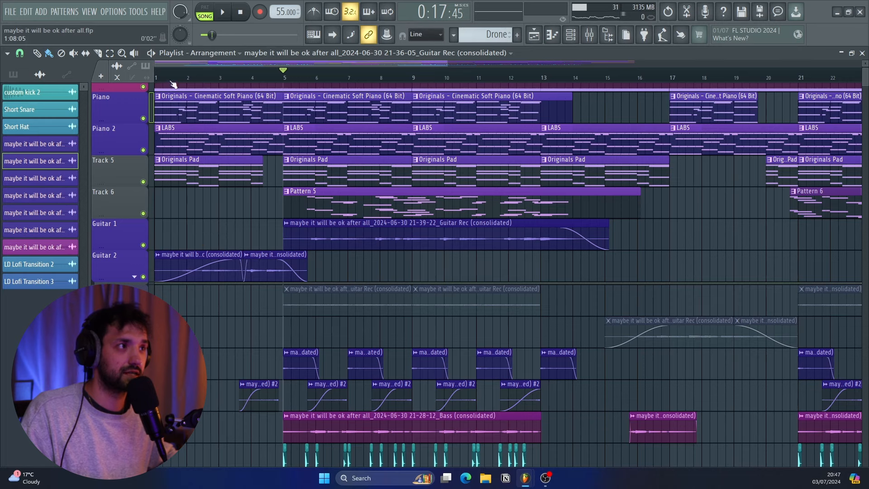
left_click(136, 278)
left_click(143, 309)
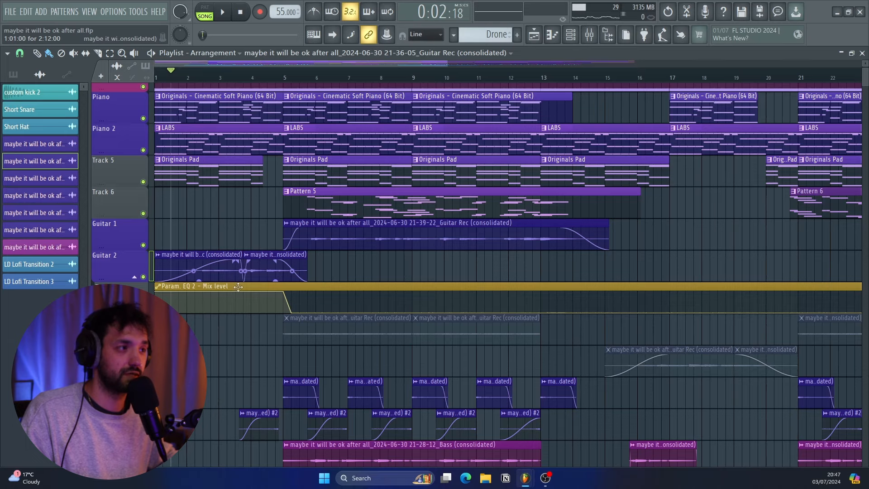
Unmute Guitar 3, solo it for playback from bar 5, and restore the other tracks.
scroll(308, 324, "up", 4)
scroll(311, 325, "down", 2)
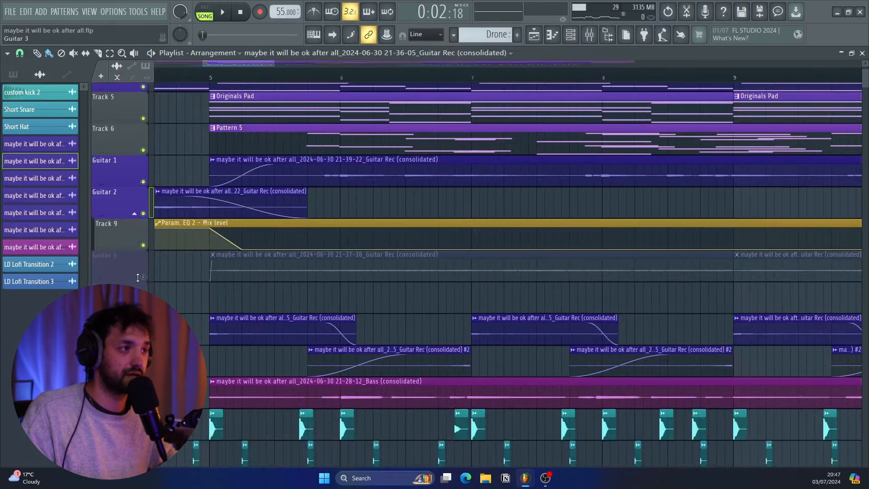
left_click(143, 278)
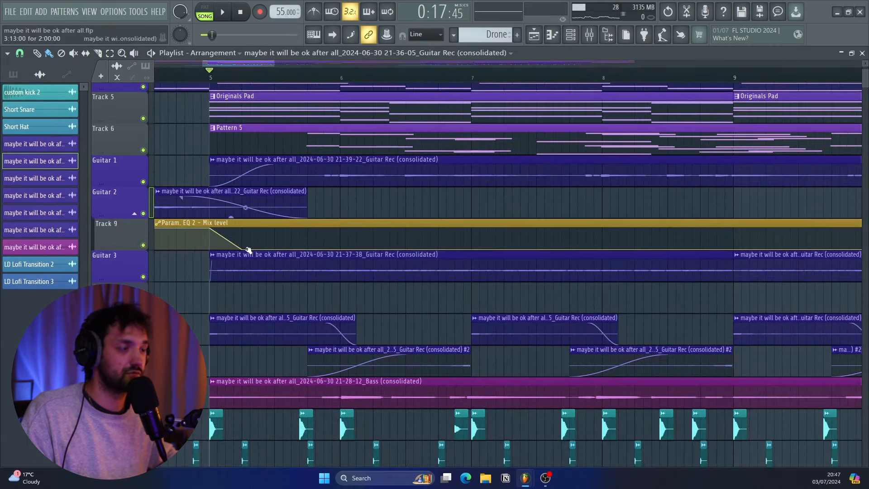
right_click(145, 278)
key("space")
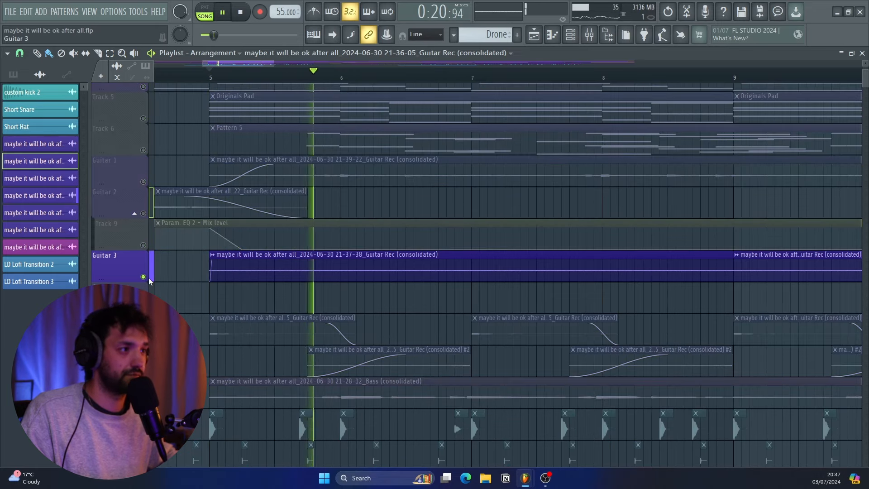
key("space")
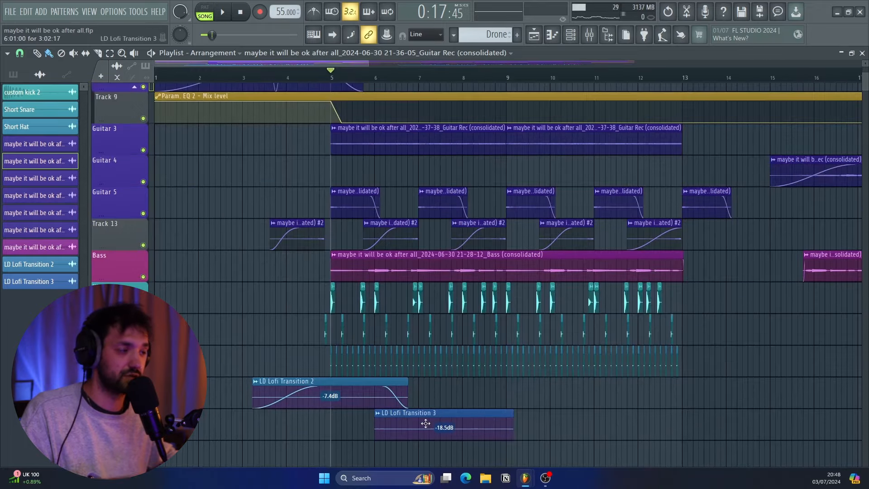
Play all layers together from the start of the song at bar 1.
scroll(344, 363, "up", 7)
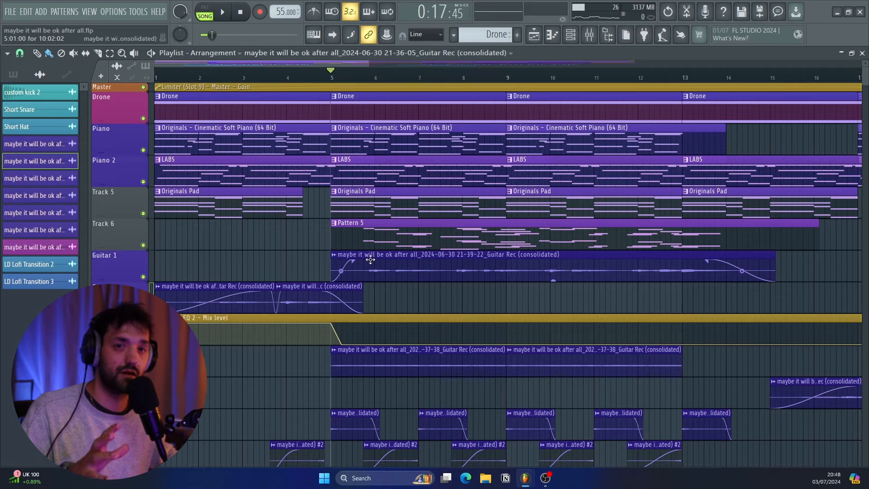
scroll(196, 222, "down", 4)
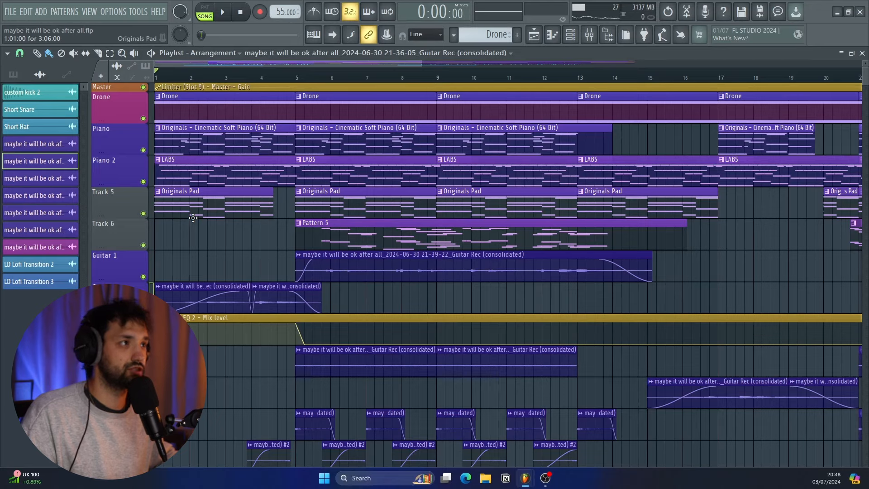
scroll(193, 218, "up", 4)
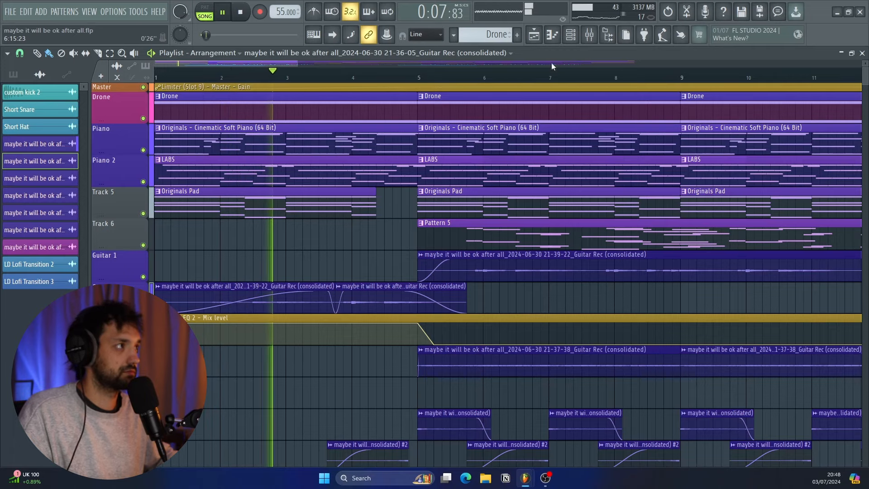
Inspect the Fruity parametric EQ 2 curve on the Guitar 1 mixer track during playback, and close the EQ and the mixer.
left_click(589, 40)
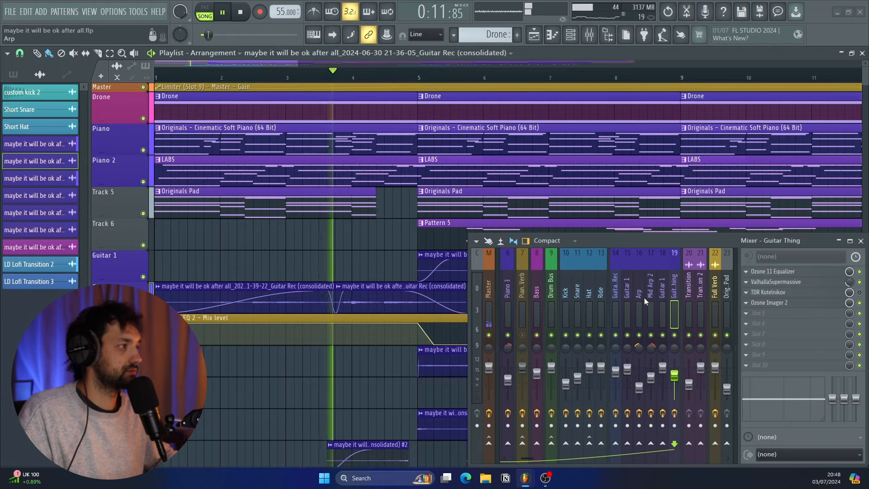
left_click(627, 288)
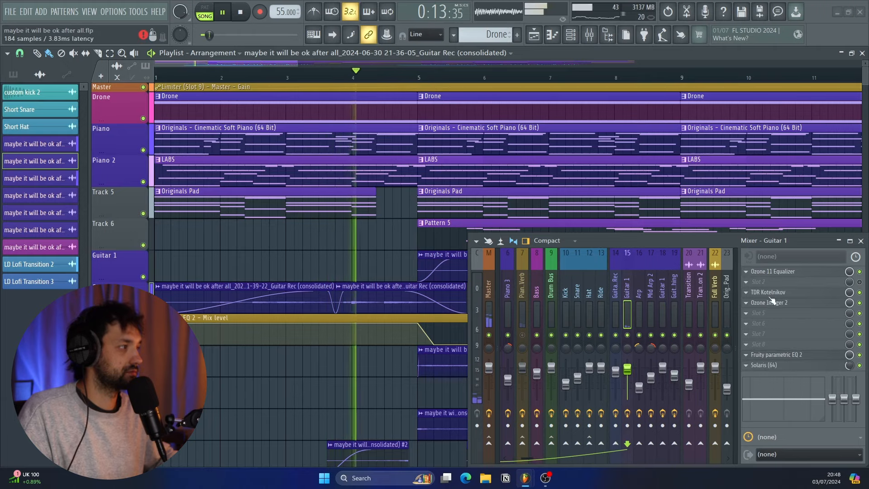
left_click(777, 354)
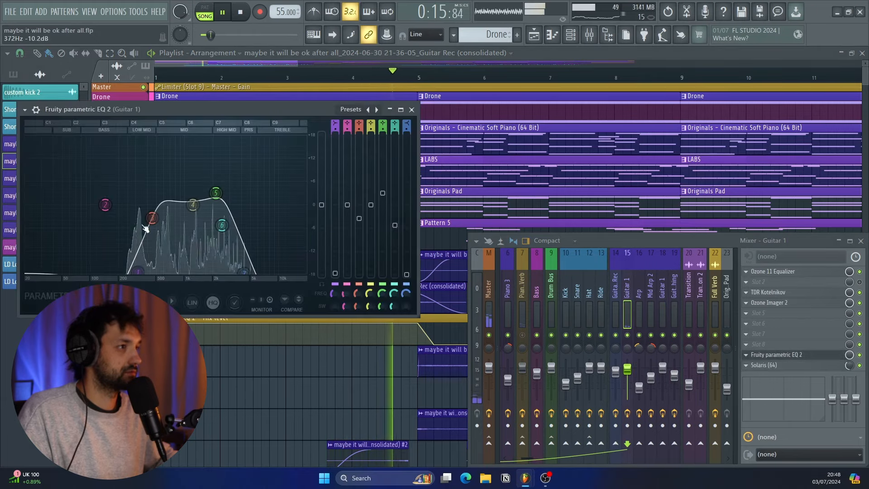
left_click(412, 110)
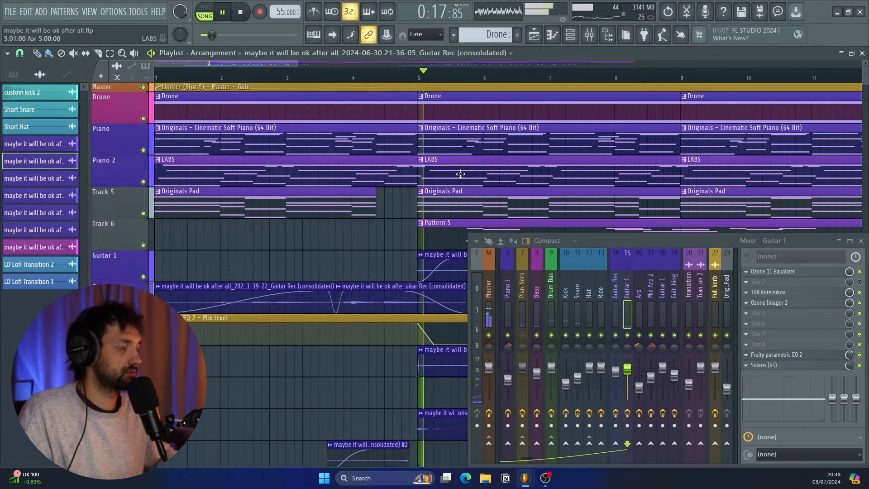
left_click(860, 241)
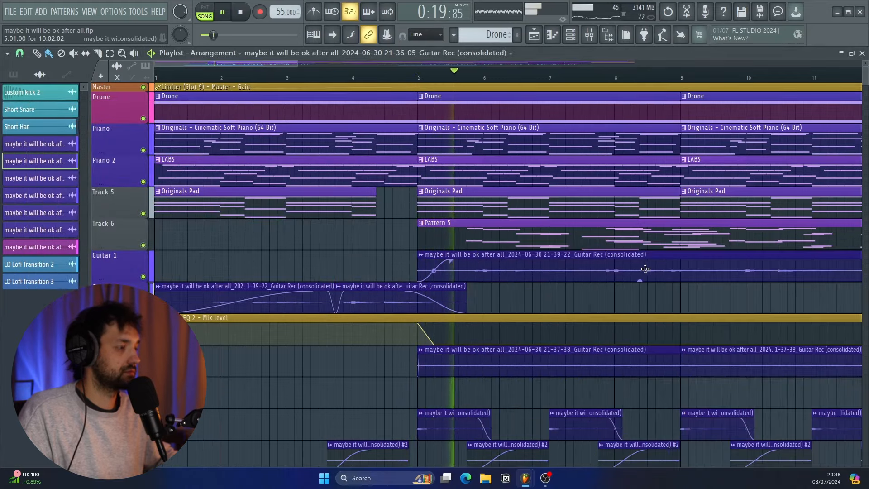
Collapse the automation track grouped under Guitar 2, play the layers on to bar 13, and stop playback.
scroll(640, 268, "down", 1)
scroll(508, 311, "right", 1)
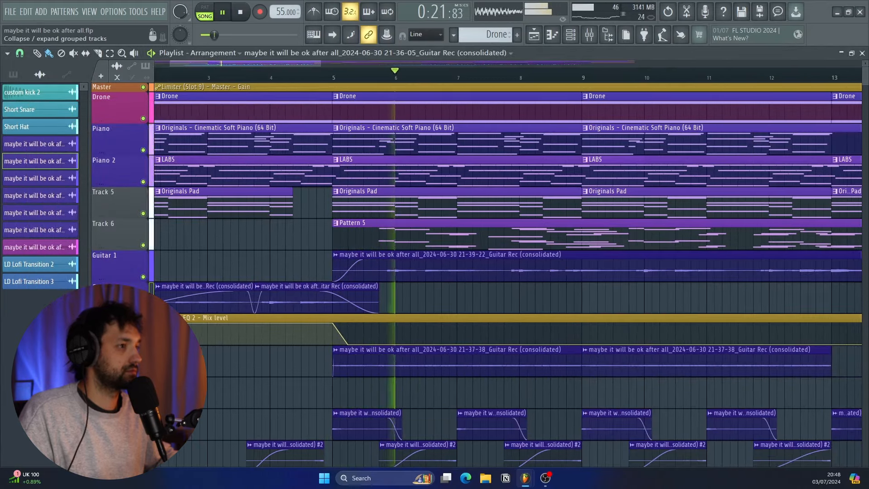
left_click(97, 309)
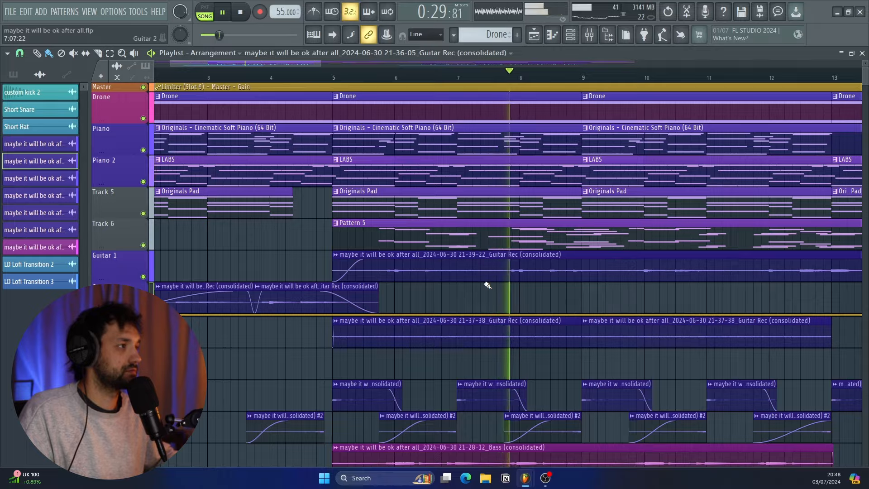
scroll(487, 286, "down", 2)
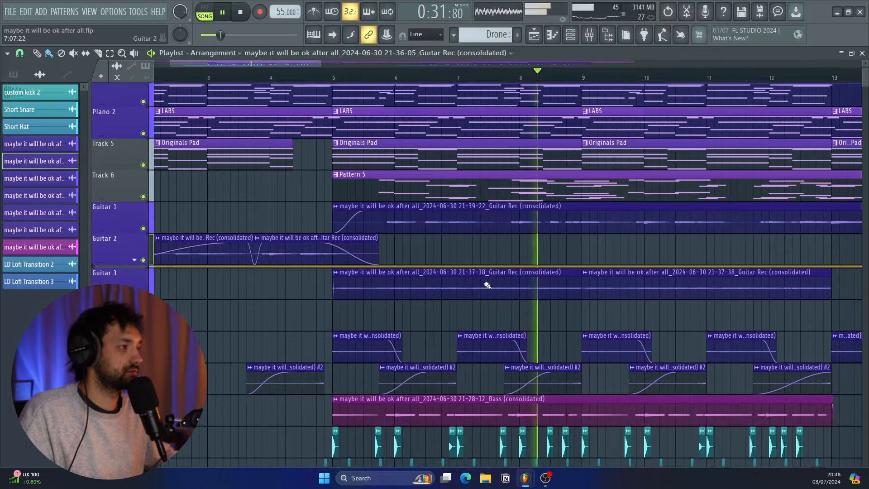
scroll(487, 286, "right", 4)
scroll(487, 286, "up", 2)
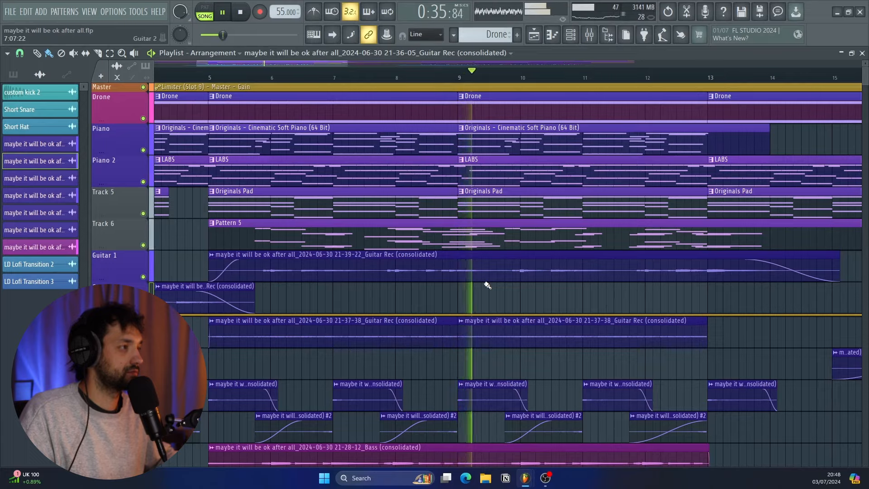
key("space")
scroll(488, 285, "right", 4)
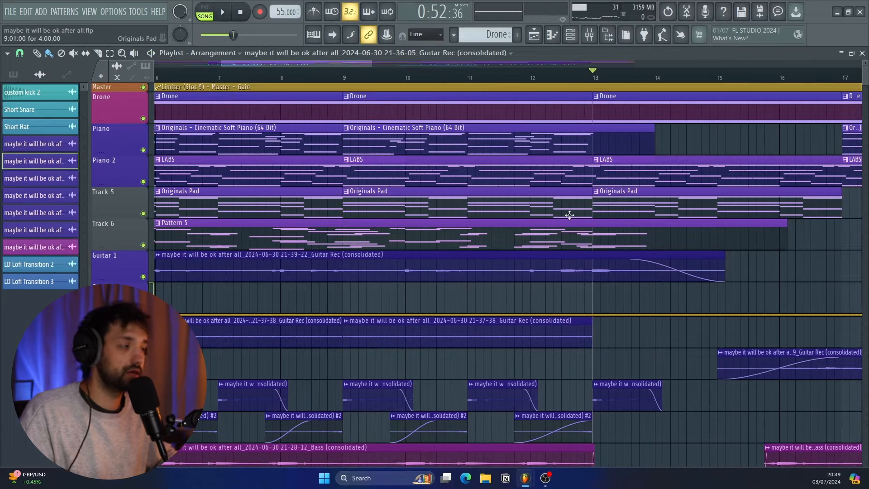
Play the section from midway through bar 12 with Guitar 4 muted, and stop before bar 16.
scroll(570, 216, "down", 5)
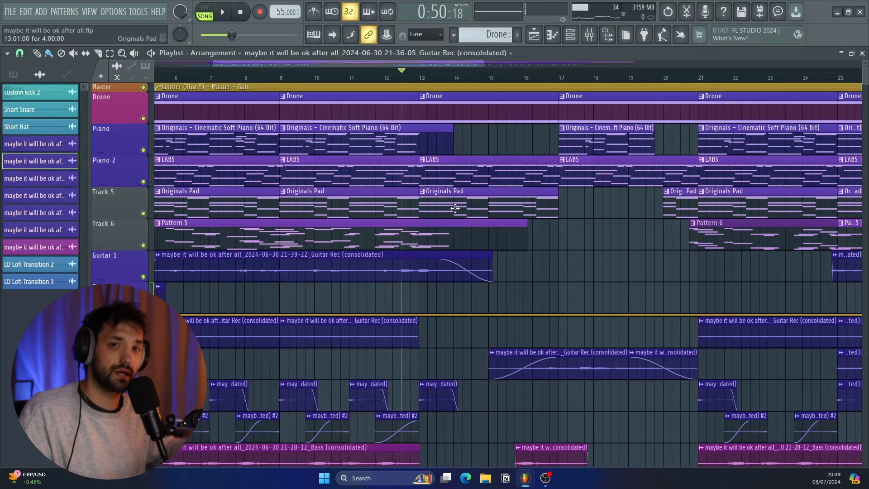
key("space")
scroll(467, 220, "up", 2)
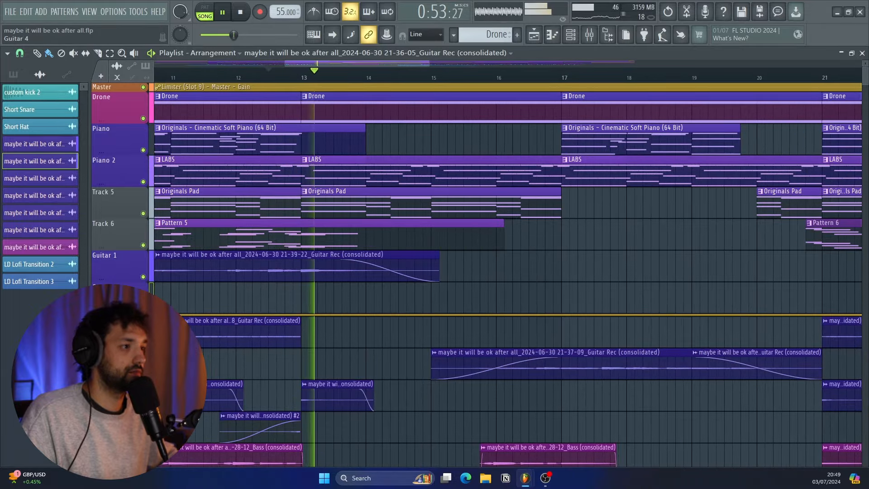
left_click(433, 353)
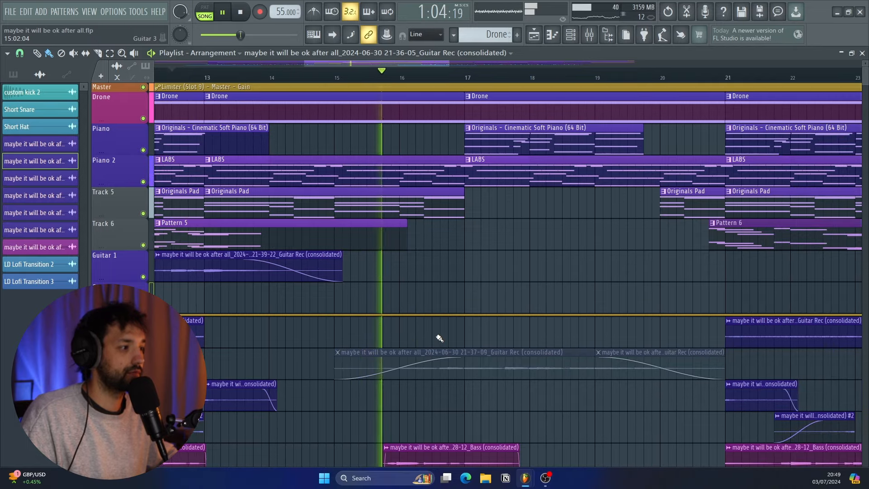
key("space")
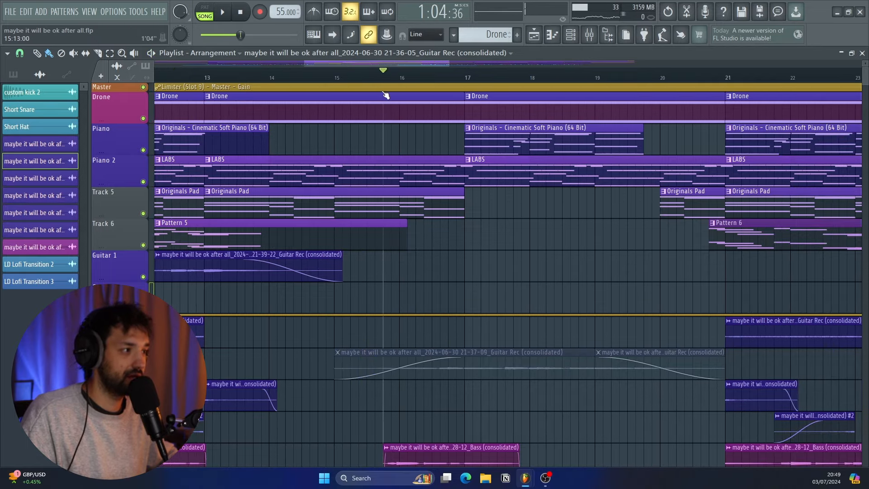
Unmute Guitar 4 to play it with the other layers, and solo it from bar 17.
left_click(143, 374)
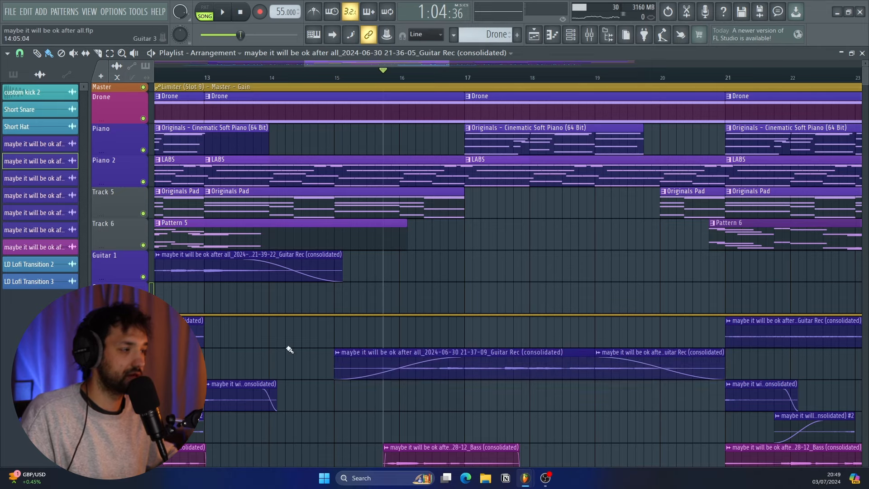
key("space")
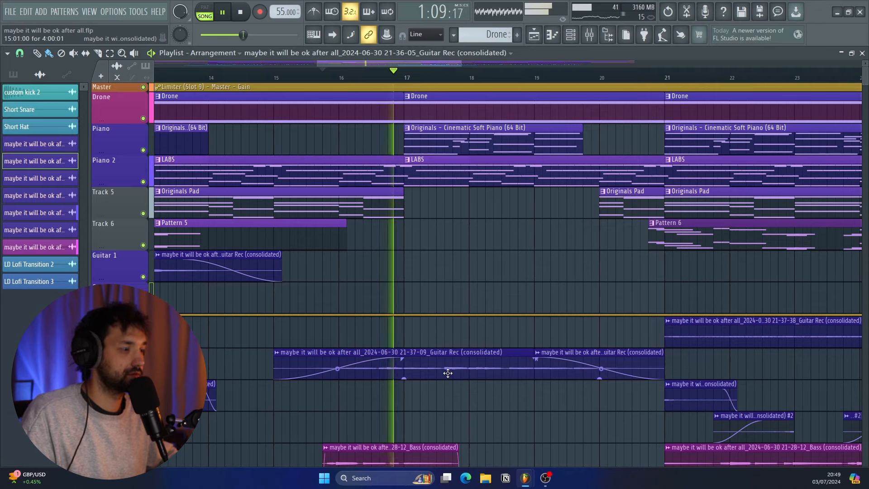
key("space")
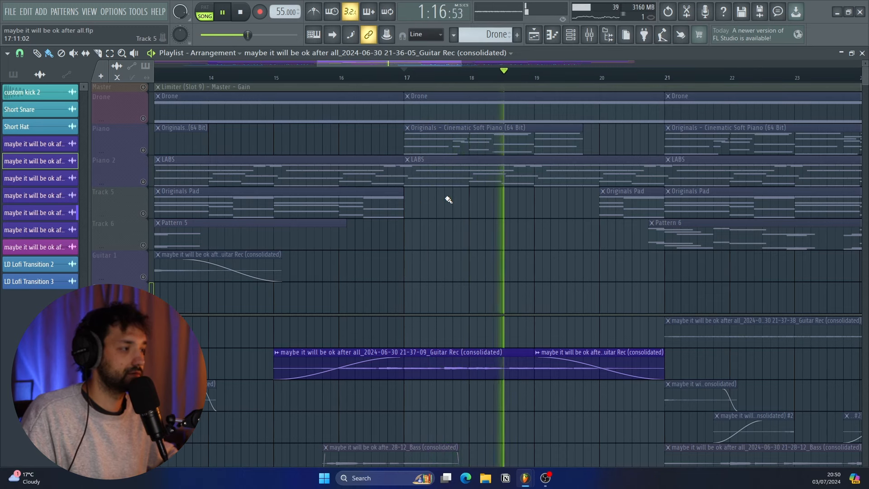
key("space")
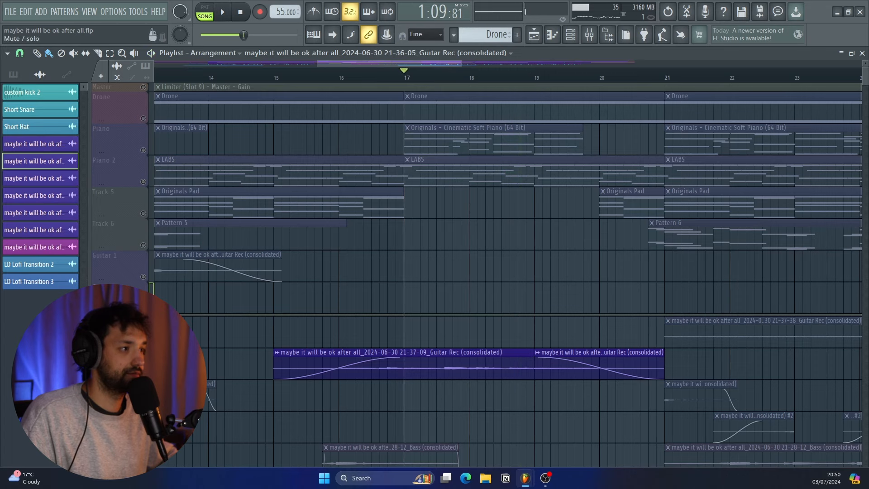
Restore the other tracks alongside Guitar 4 and play the full section from midway through bar 15 towards bar 20.
right_click(143, 374)
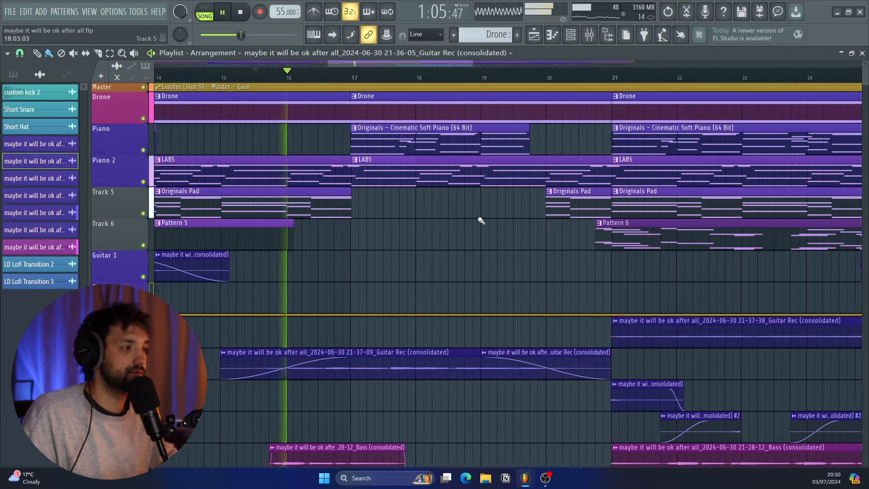
scroll(481, 221, "down", 3)
scroll(482, 222, "down", 1)
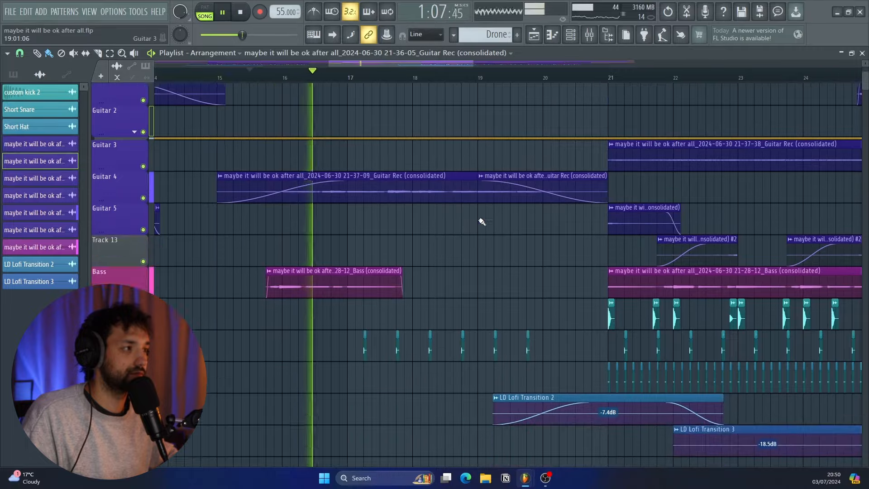
scroll(482, 222, "up", 2)
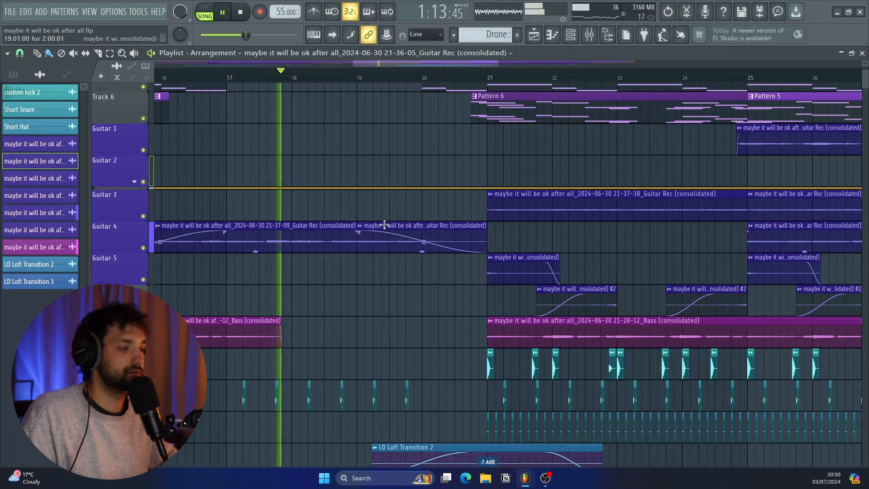
scroll(385, 225, "up", 1)
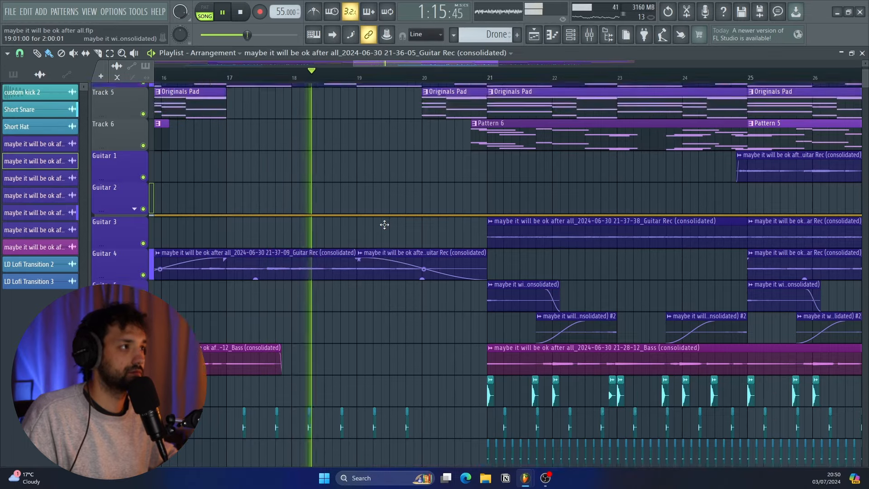
scroll(385, 225, "up", 2)
scroll(385, 225, "right", 1)
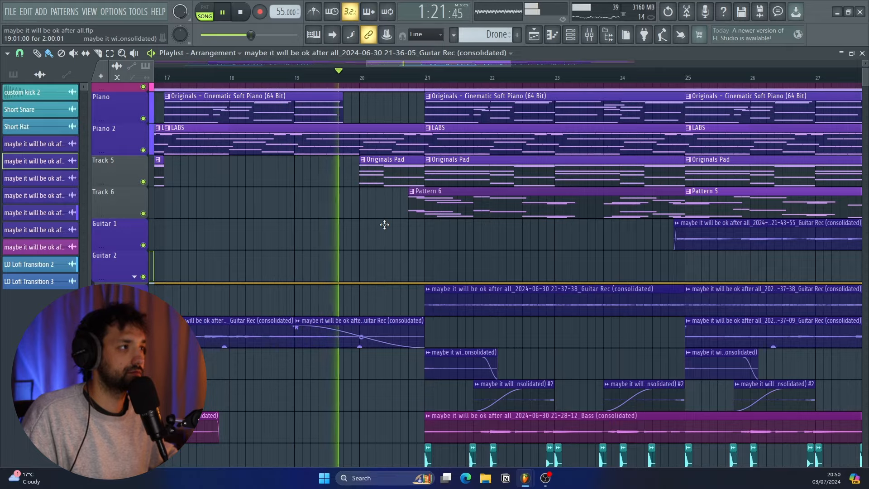
Stop playback and compare the clip layout of the opening sections with the section starting at bar 21.
key("space")
scroll(341, 133, "up", 1)
scroll(342, 137, "down", 8)
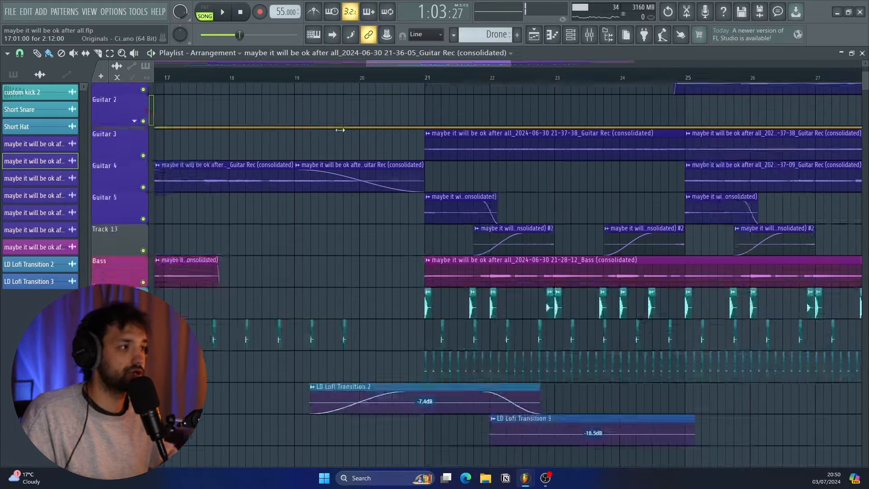
scroll(350, 230, "up", 8)
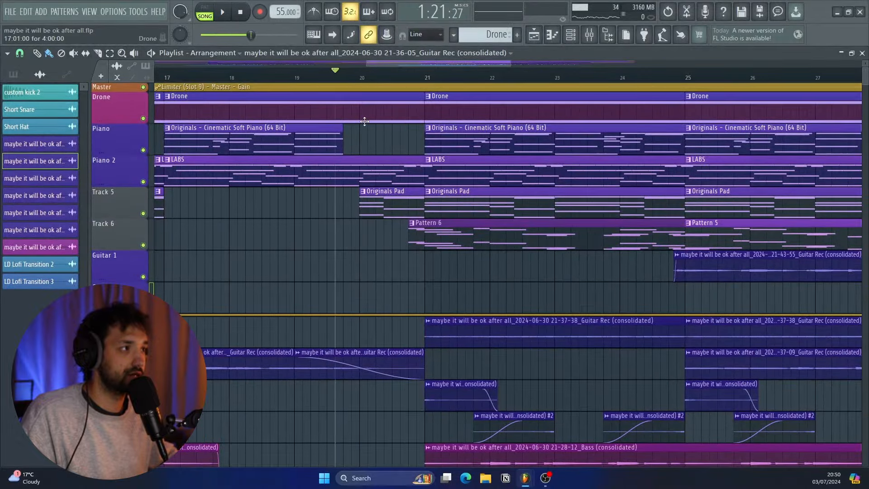
scroll(365, 121, "down", 3)
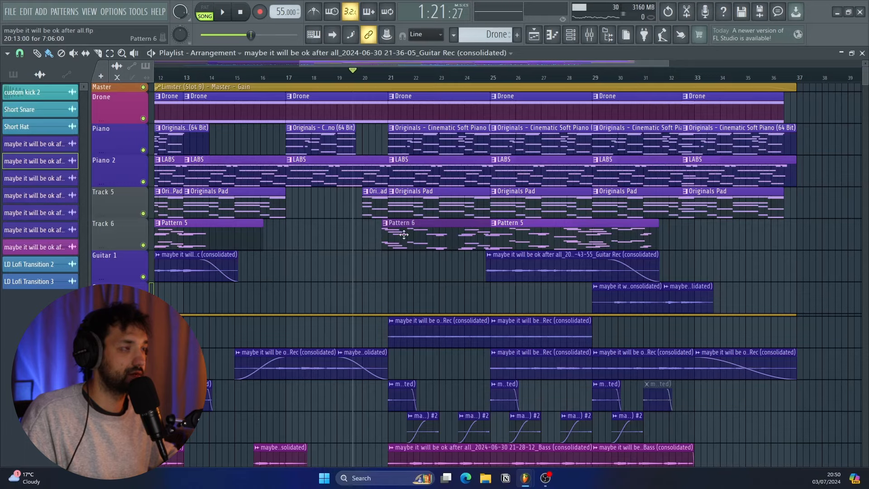
scroll(413, 240, "down", 2)
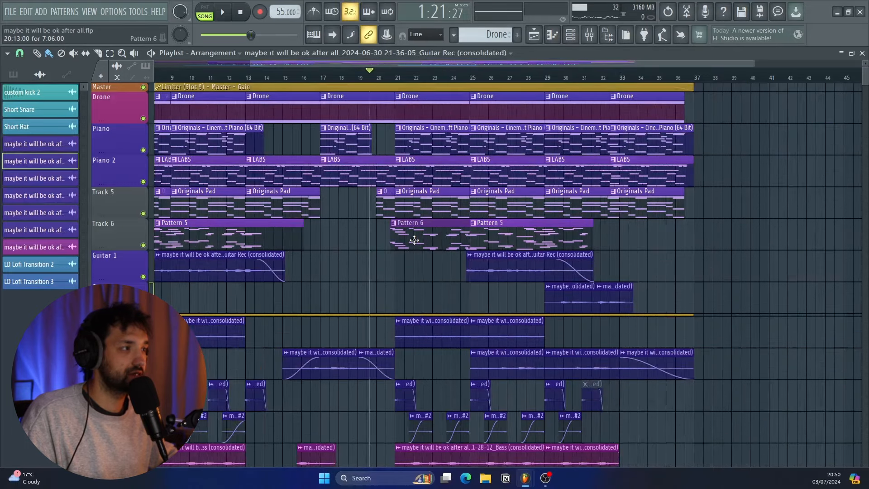
scroll(430, 239, "left", 4)
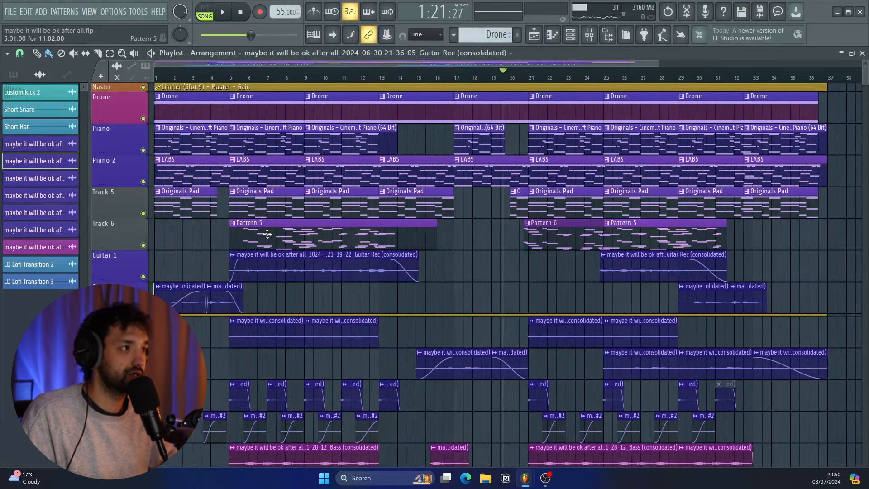
scroll(433, 217, "right", 3)
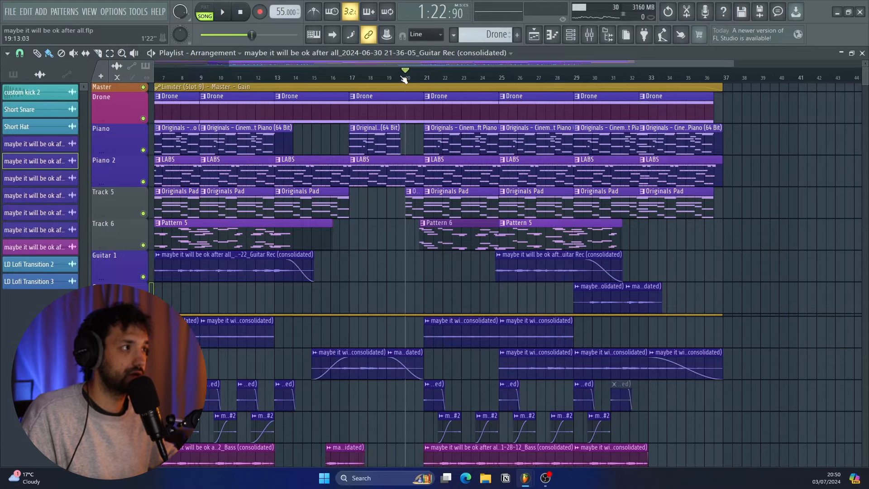
Play all layers from midway through bar 19 into the section at bar 21, and stop in bar 23.
scroll(411, 104, "up", 3)
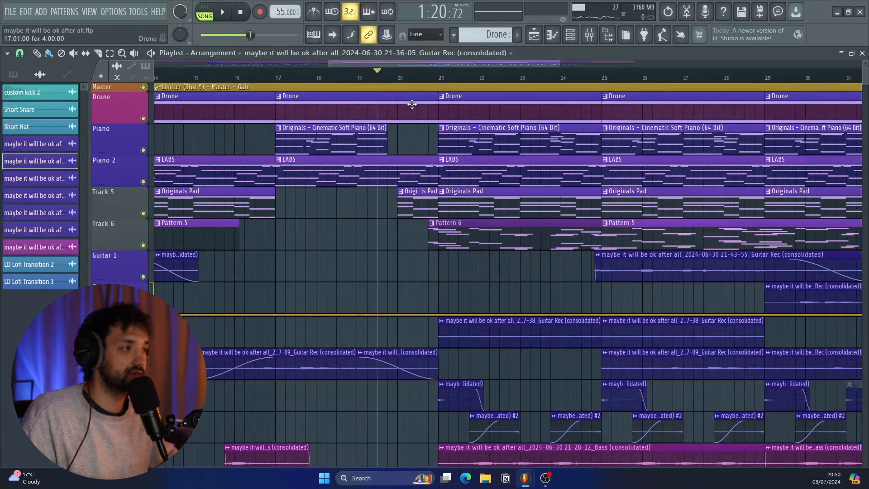
key("space")
scroll(475, 204, "up", 1)
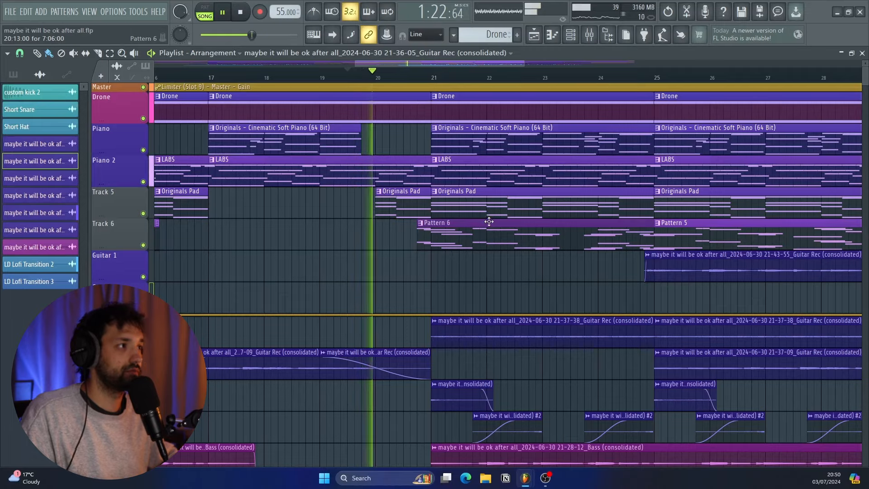
scroll(489, 222, "right", 1)
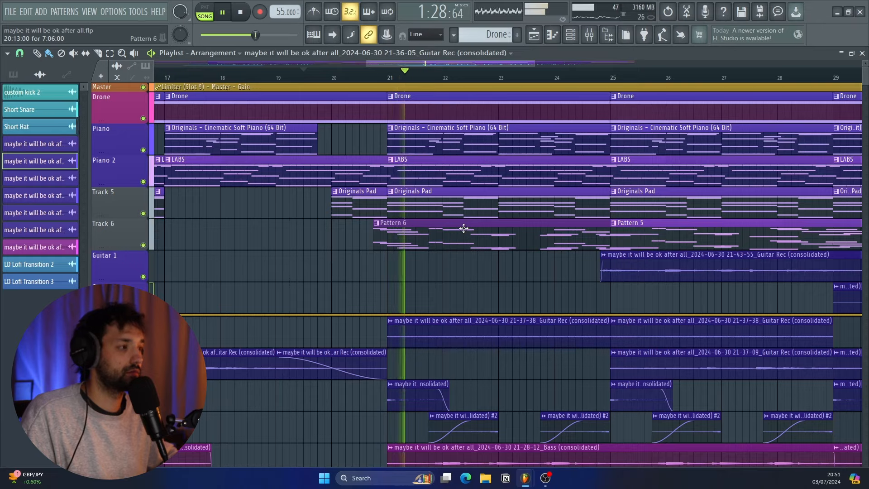
scroll(488, 274, "right", 2)
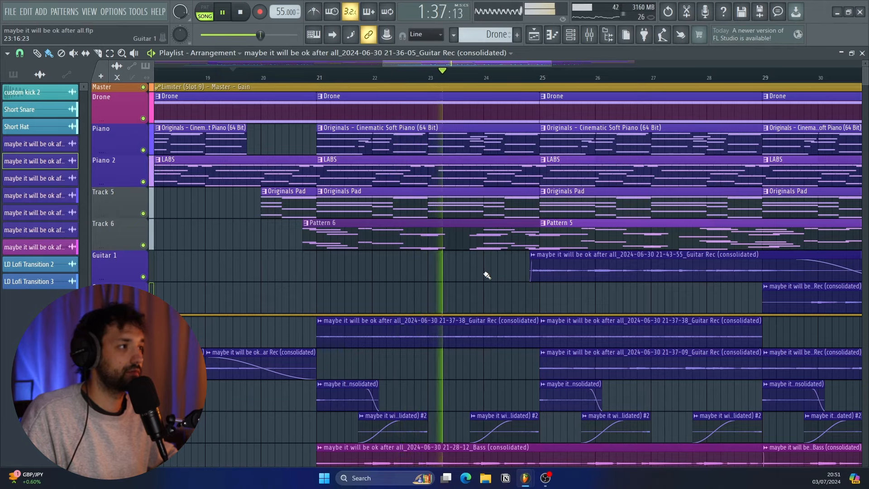
key("space")
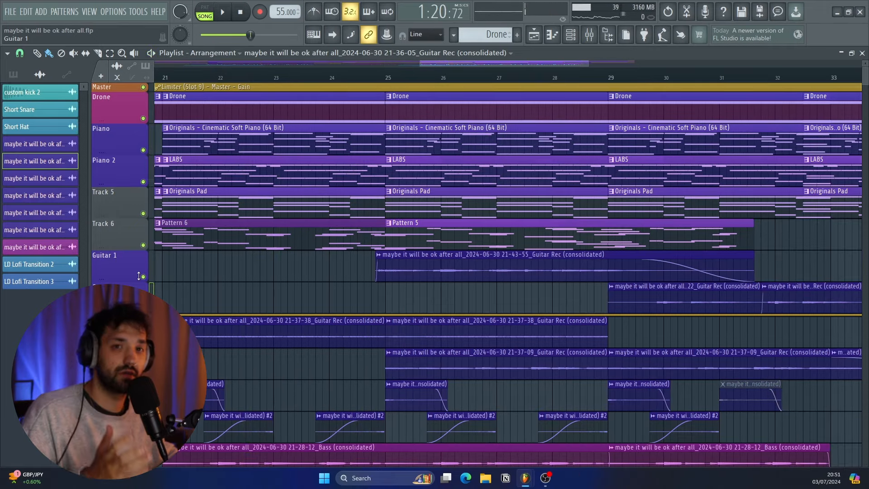
Solo Guitar 1 for its part around bar 25, restore the other tracks, and play all layers past bar 29 before stopping.
right_click(142, 277)
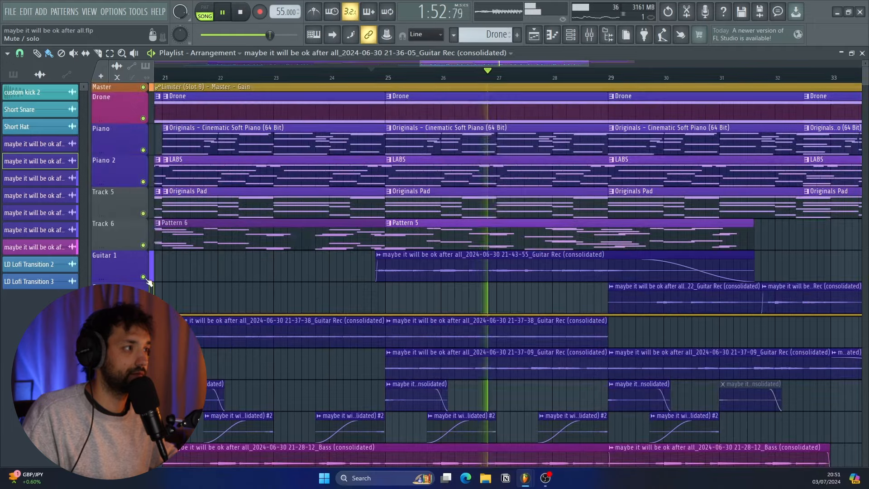
left_click(144, 277, "ctrl")
scroll(390, 280, "down", 1)
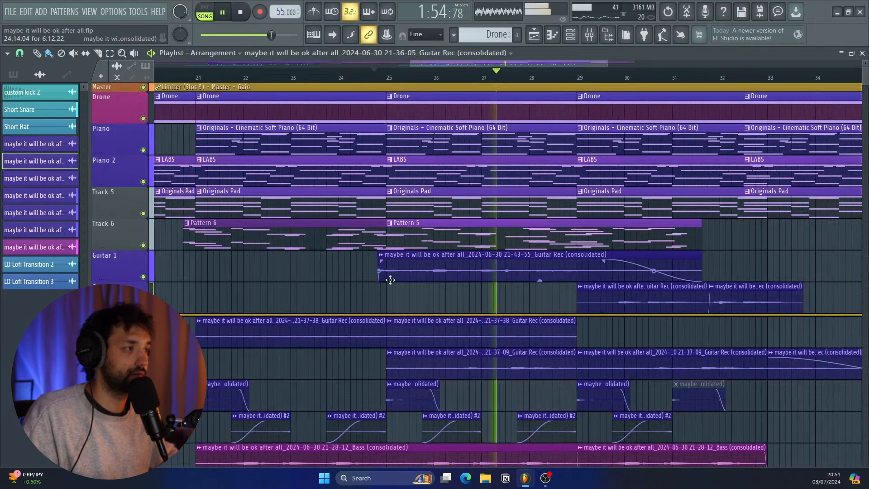
scroll(390, 280, "right", 2)
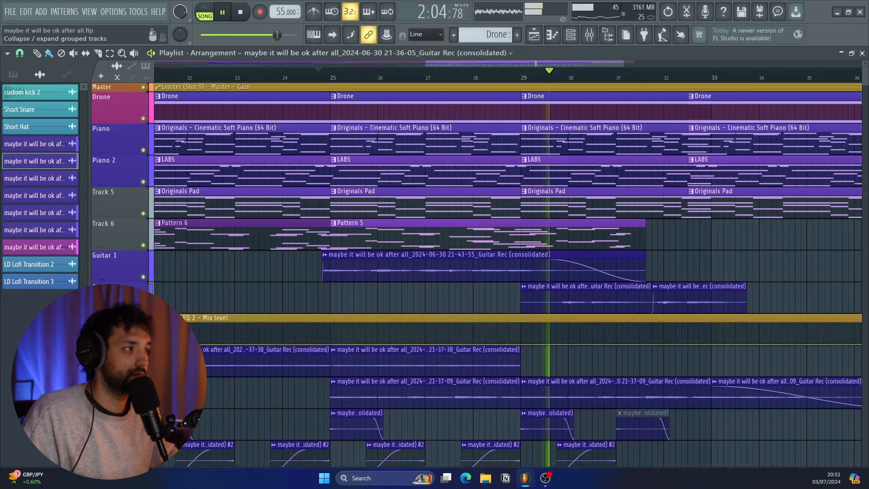
scroll(415, 295, "down", 2)
key("space")
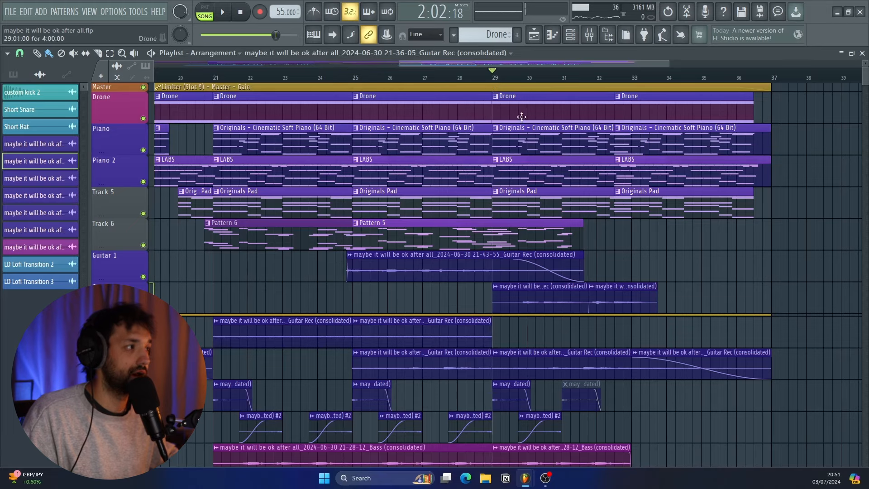
Delete the muted clip at bar 31 on the Guitar 5 track.
scroll(526, 310, "right", 2)
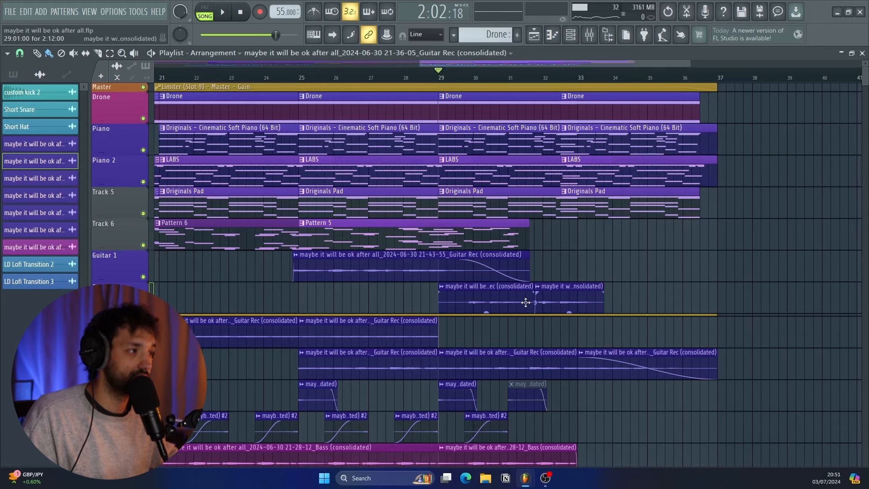
scroll(526, 302, "down", 1)
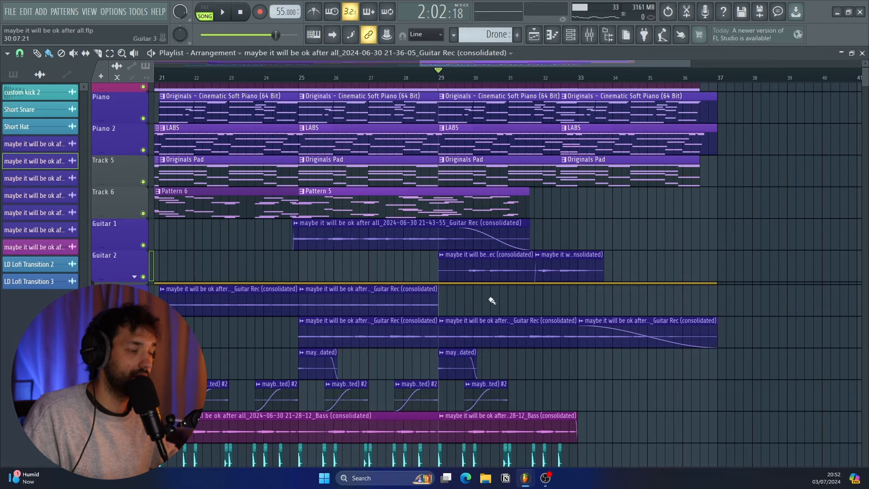
scroll(653, 332, "down", 3)
scroll(646, 227, "up", 1)
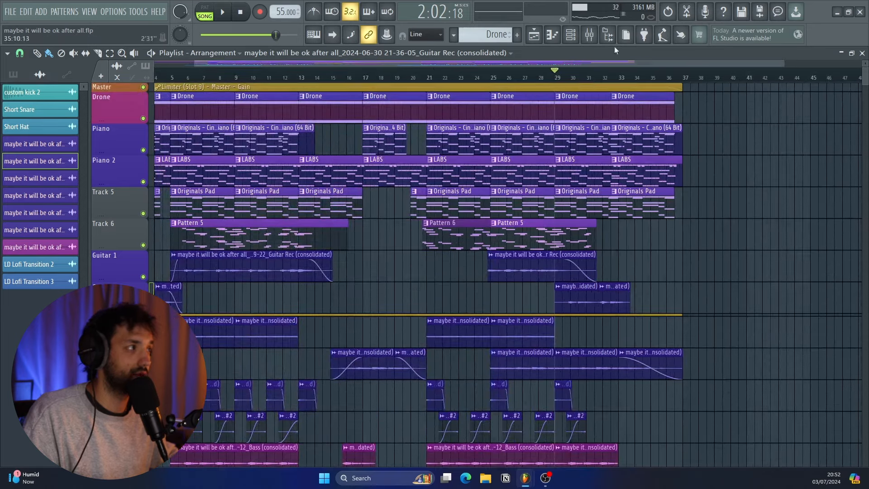
Play the song's final section with all layers from midway through bar 32.
scroll(617, 81, "down", 2)
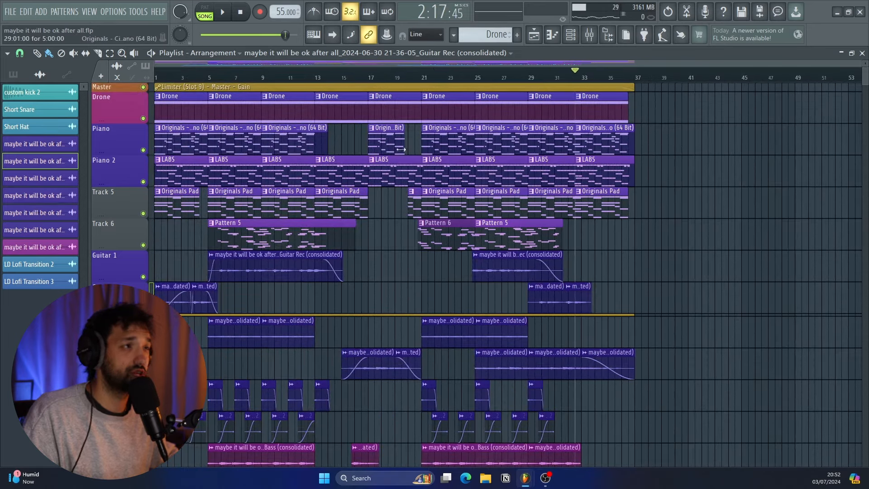
key("space")
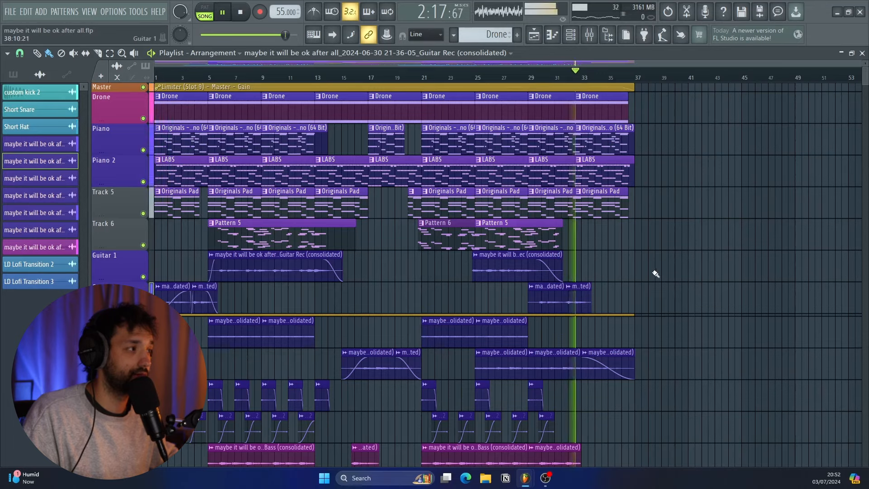
scroll(559, 243, "up", 4)
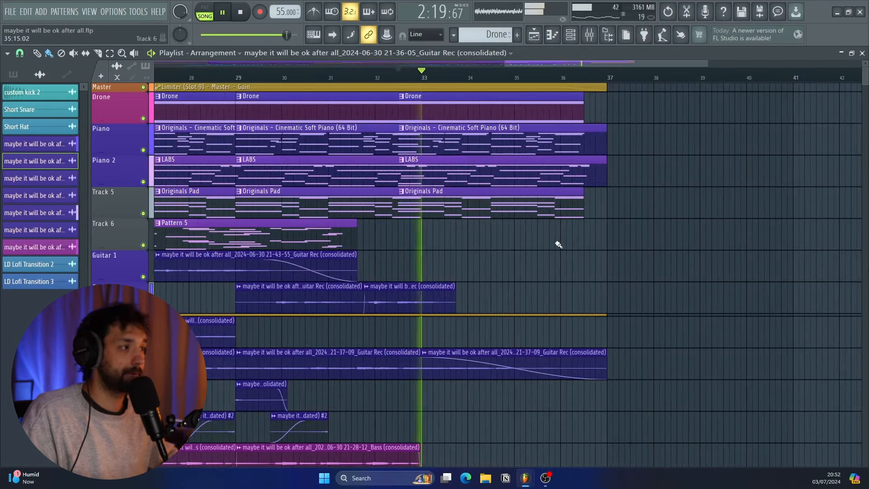